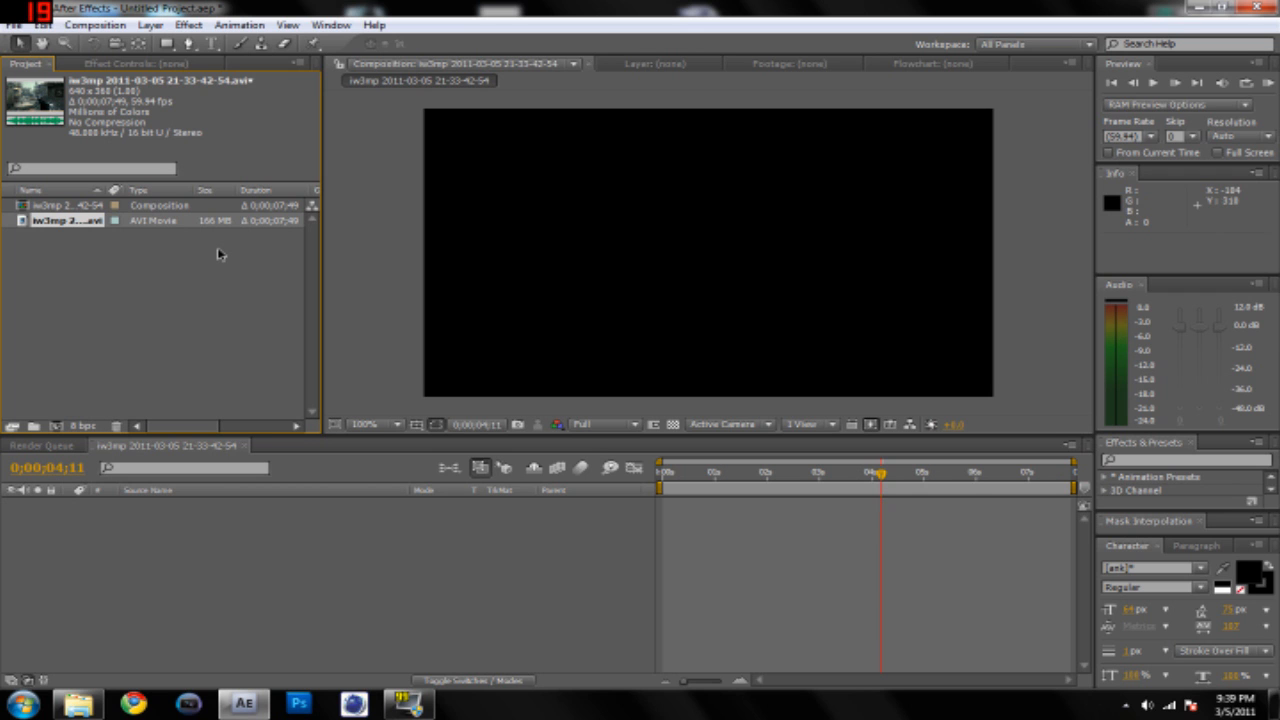
drag(87, 224, 704, 259)
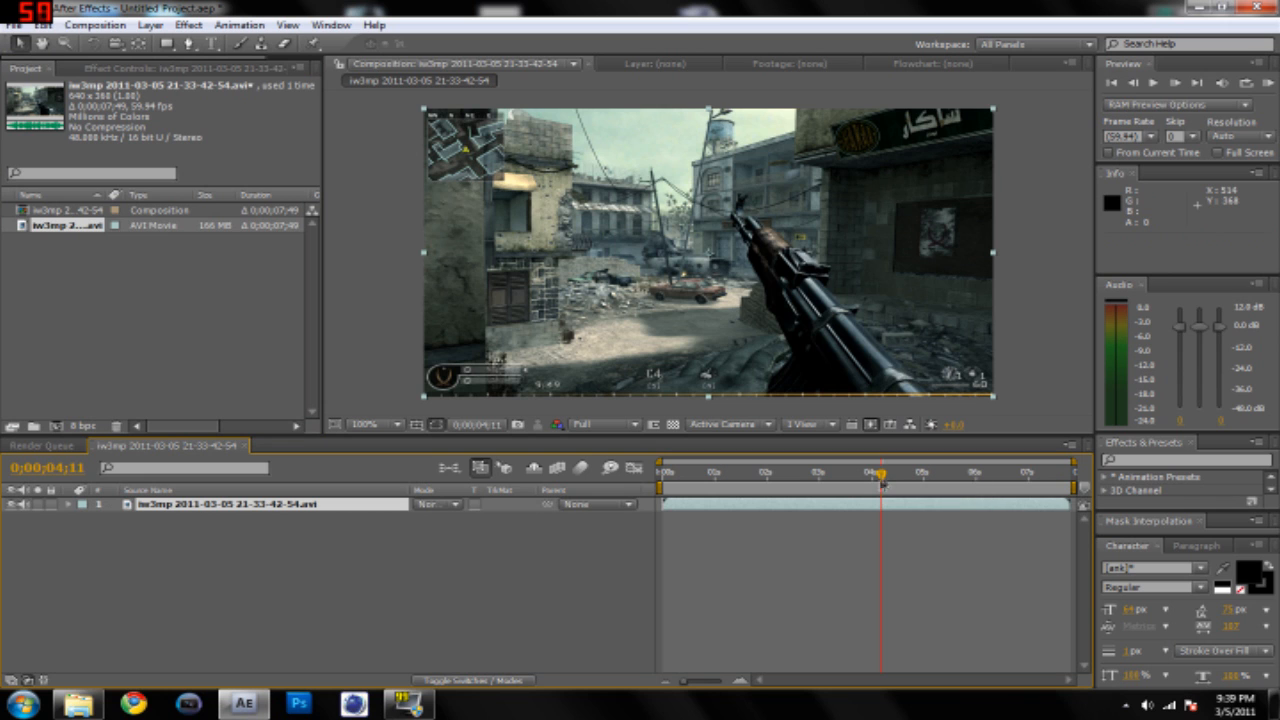
drag(881, 484, 718, 484)
click(1153, 140)
click(1083, 153)
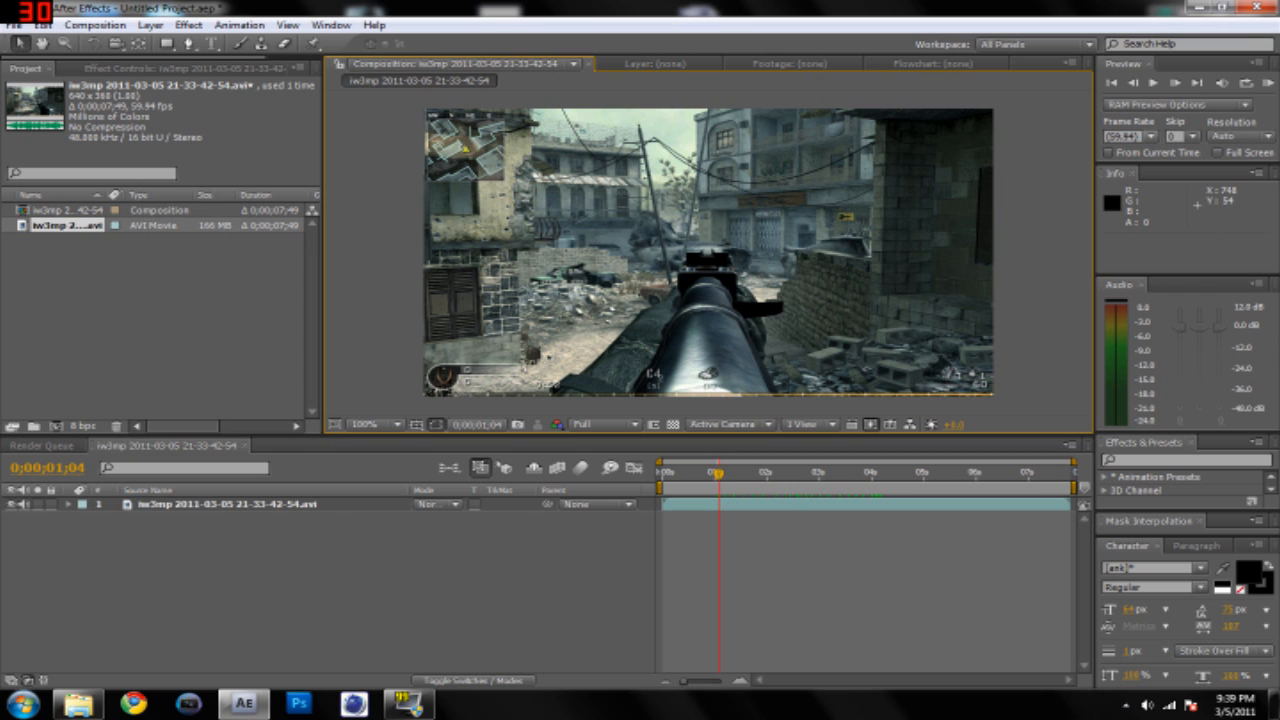
Review the composition's frame size, frame rate and duration settings, leaving them as they are
click(95, 24)
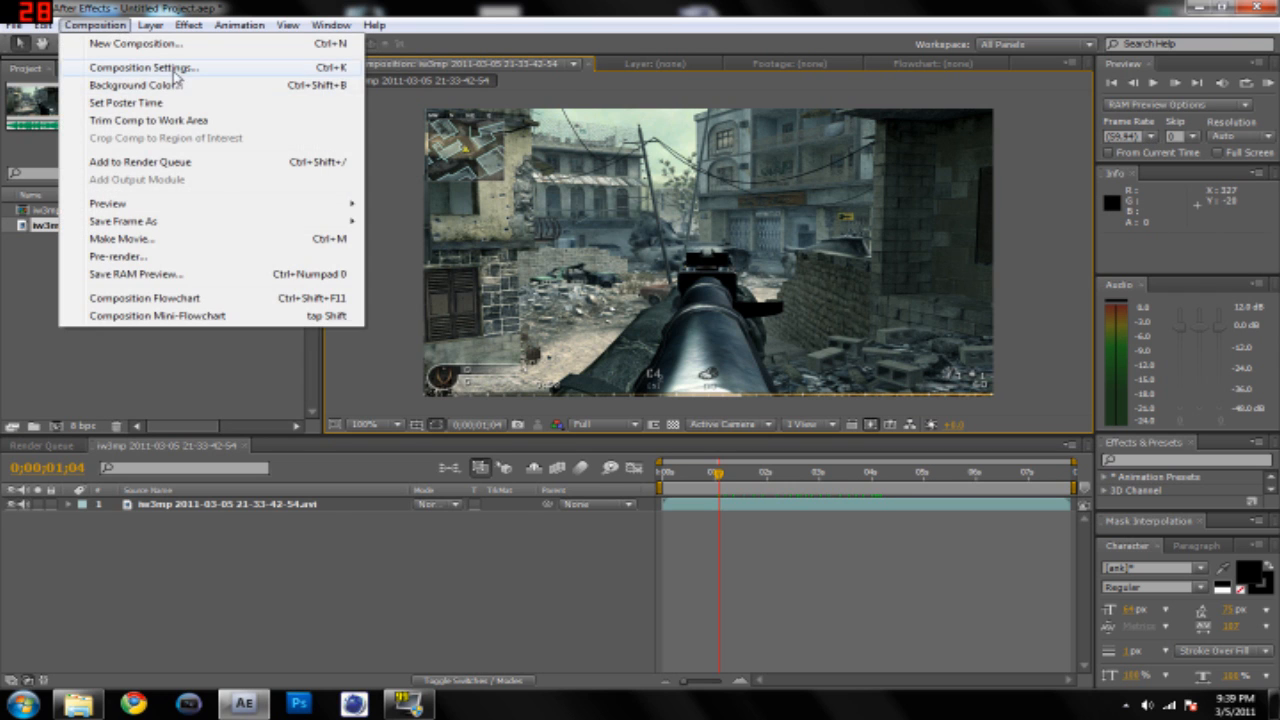
click(175, 67)
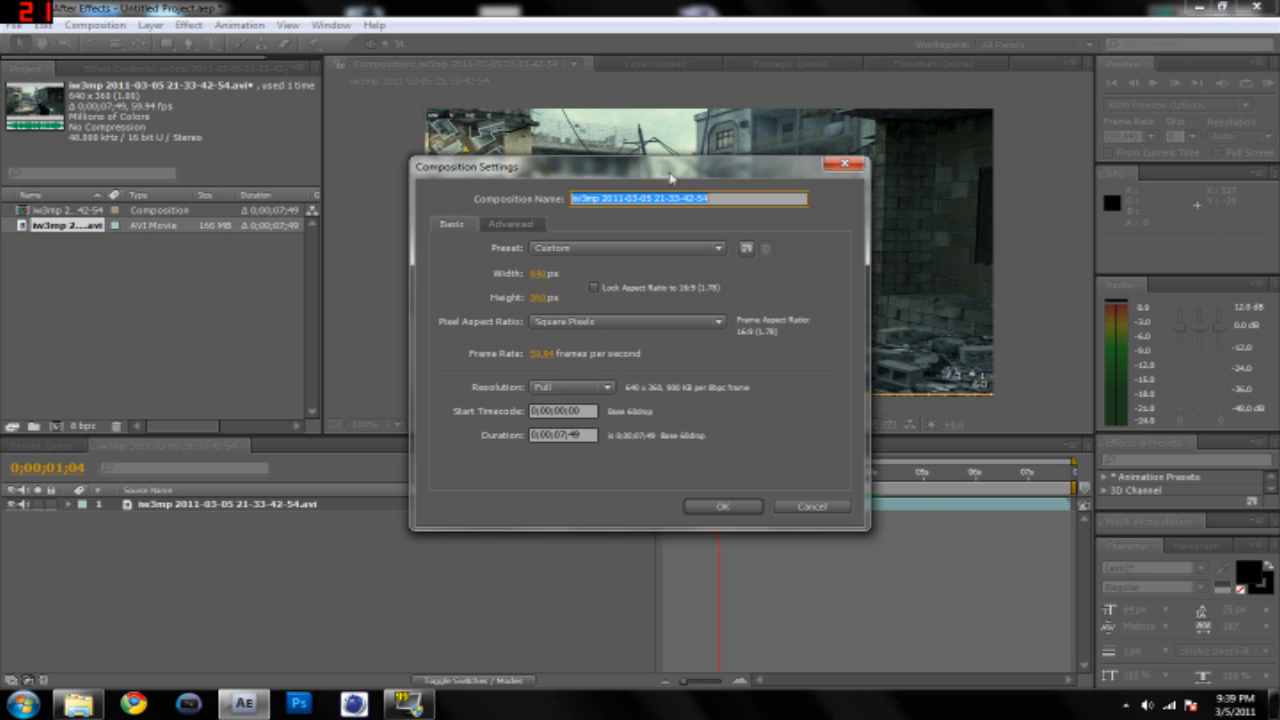
drag(688, 168, 750, 160)
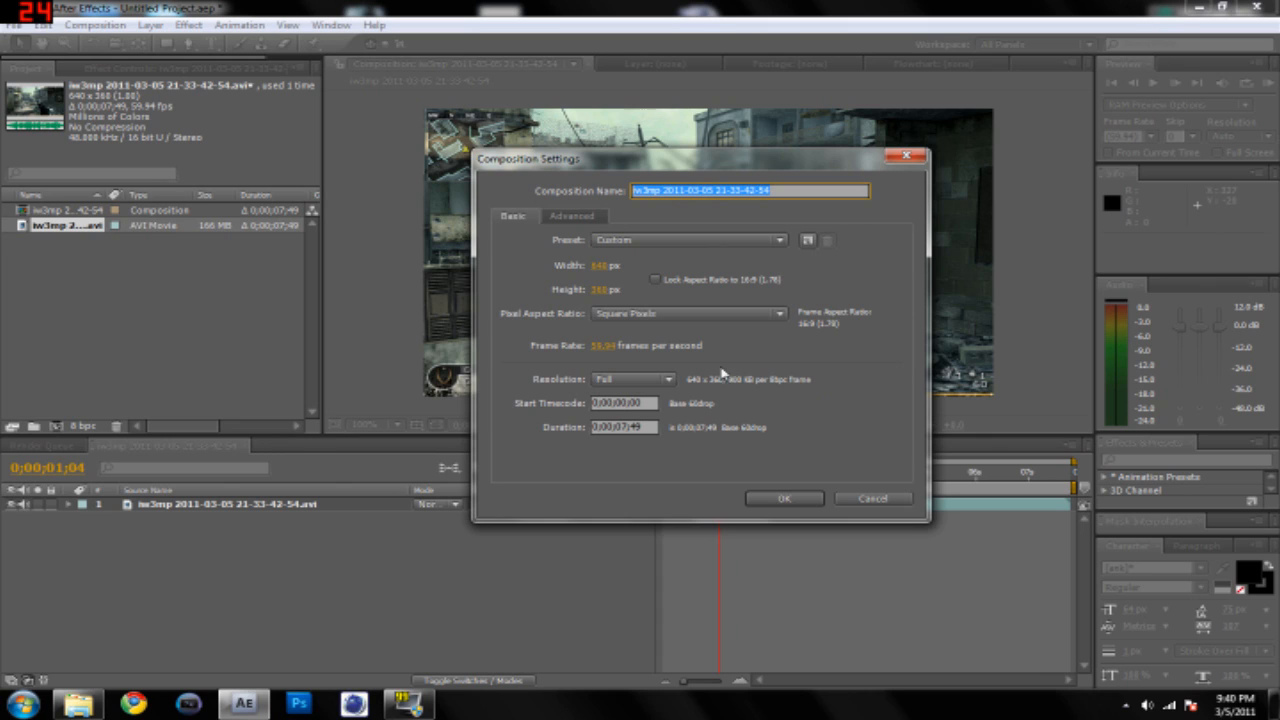
click(871, 498)
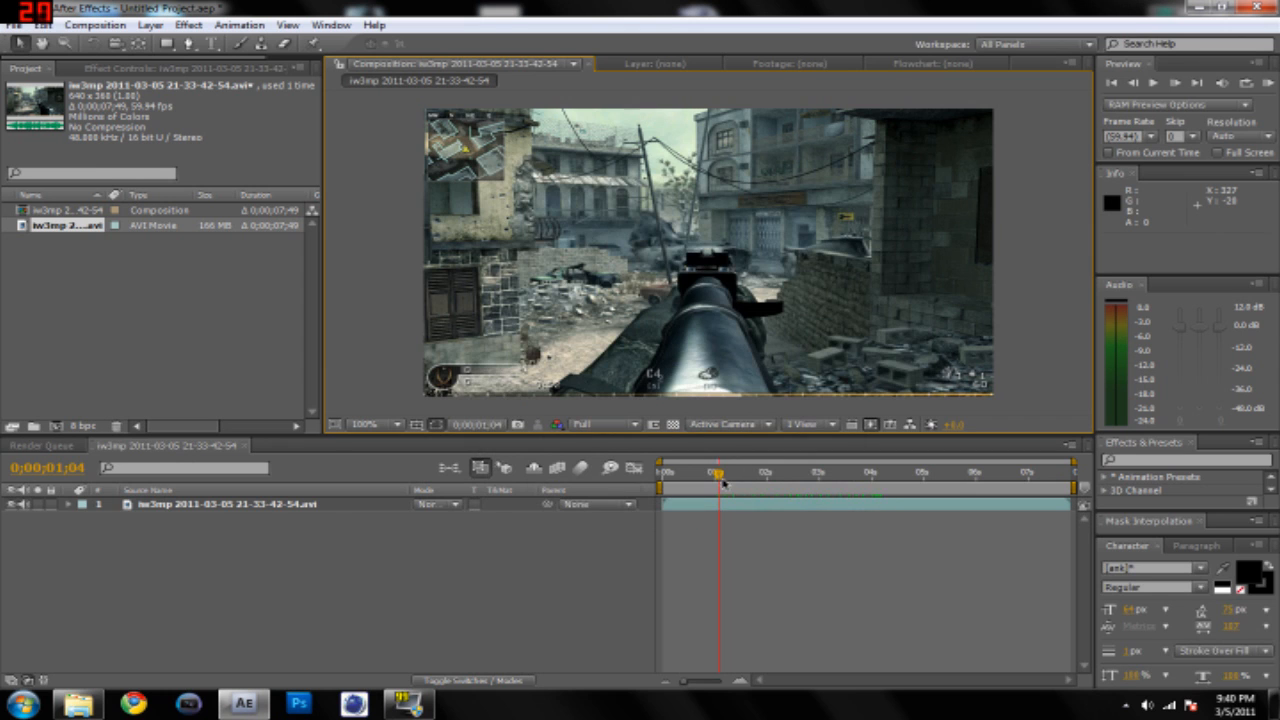
Play back the gameplay clip from the start of the composition
drag(720, 477, 664, 478)
click(1153, 82)
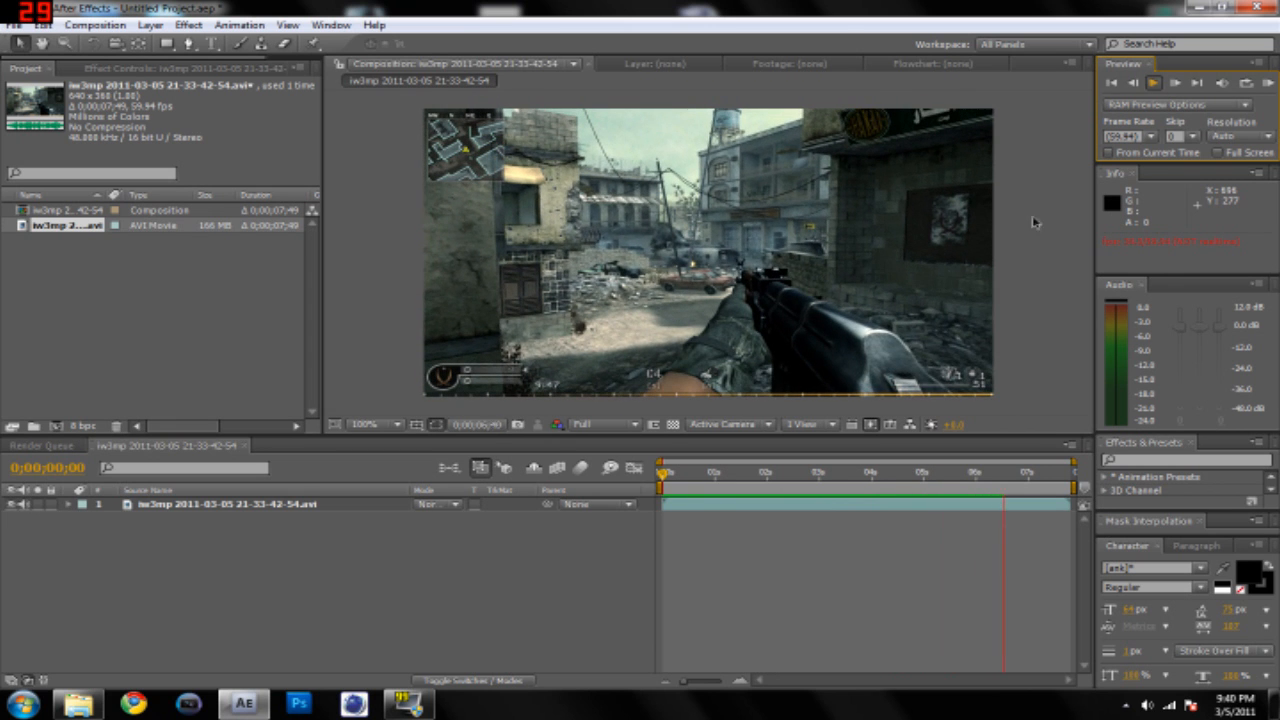
click(1155, 83)
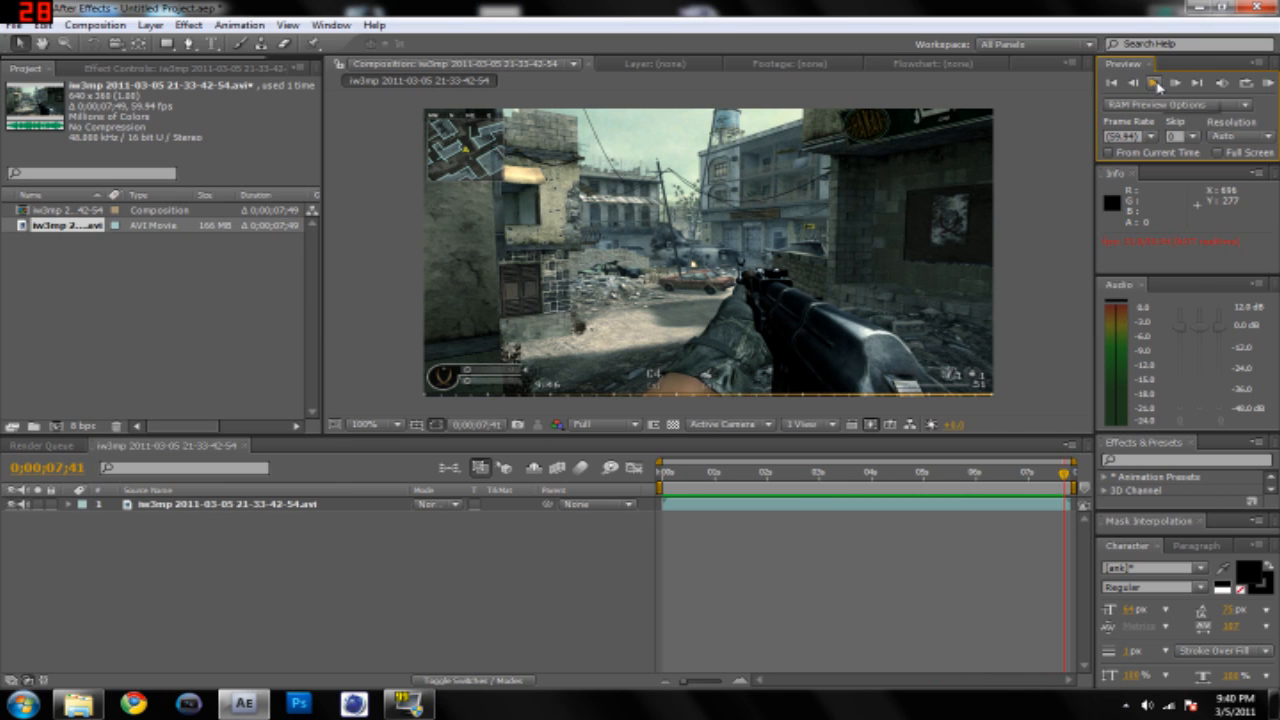
Set the composition's duration to 0;00;30;49 to make room for slowing the clip
click(95, 24)
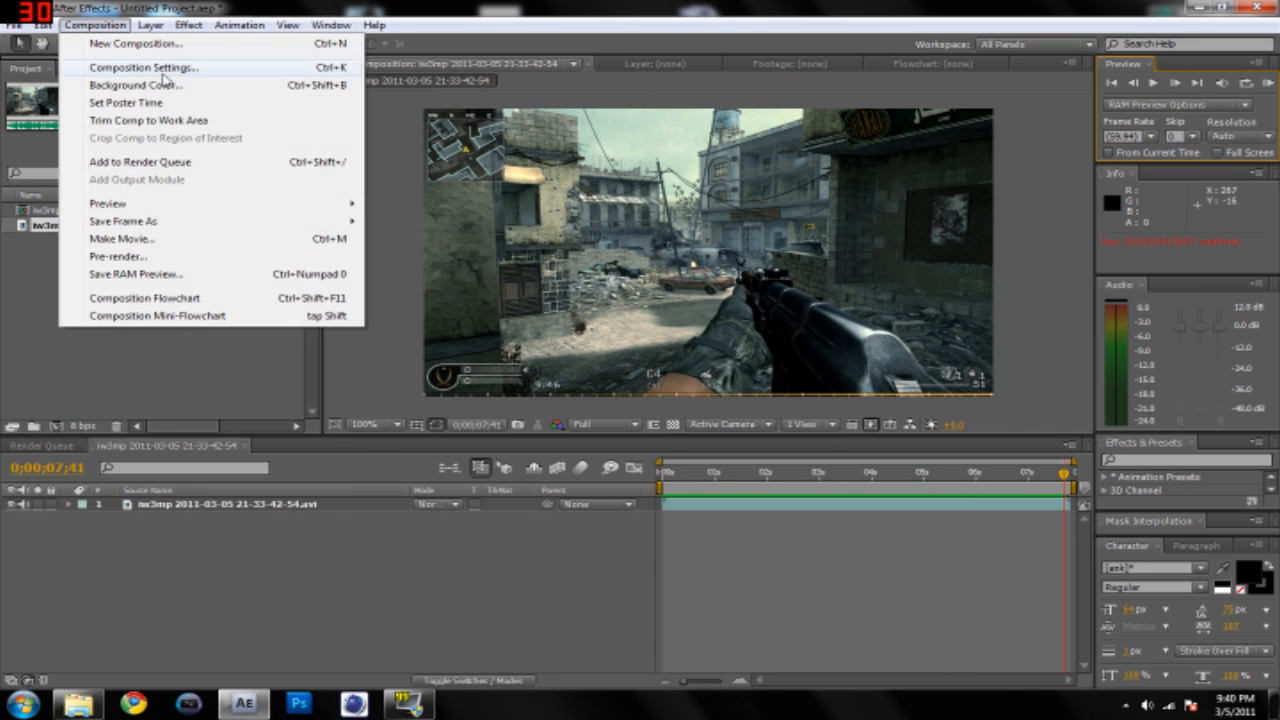
click(140, 66)
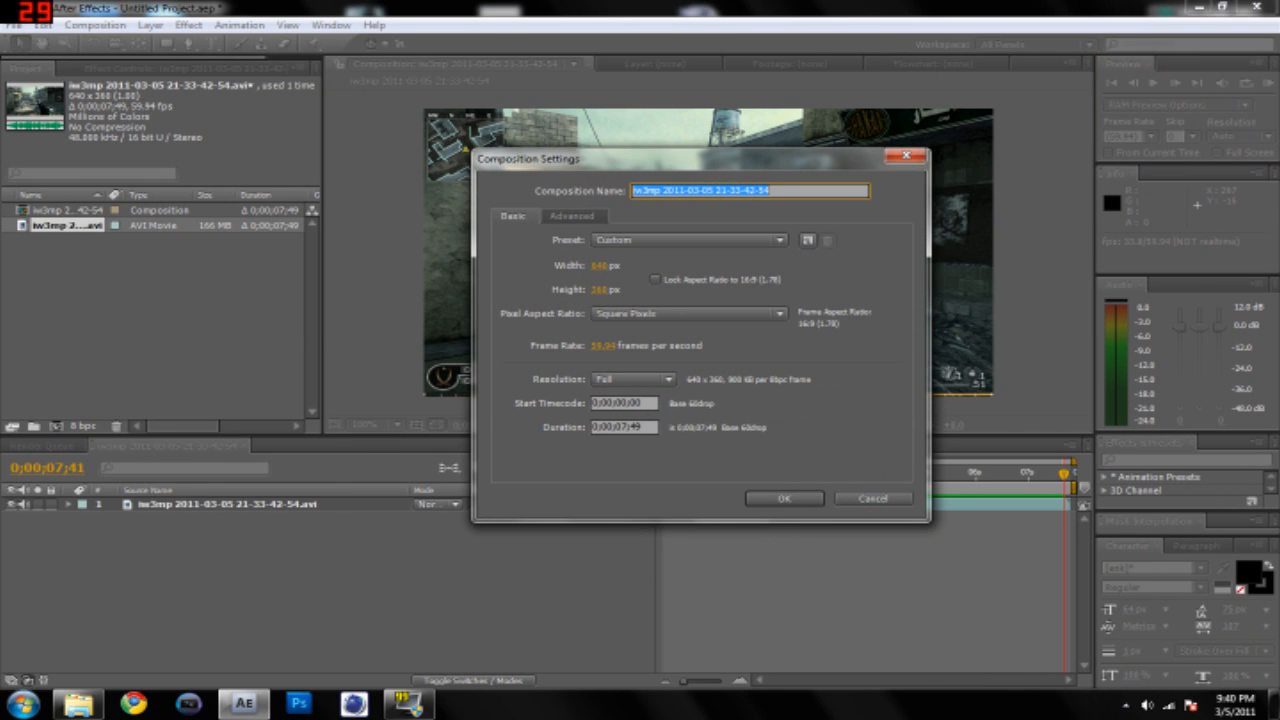
click(626, 427)
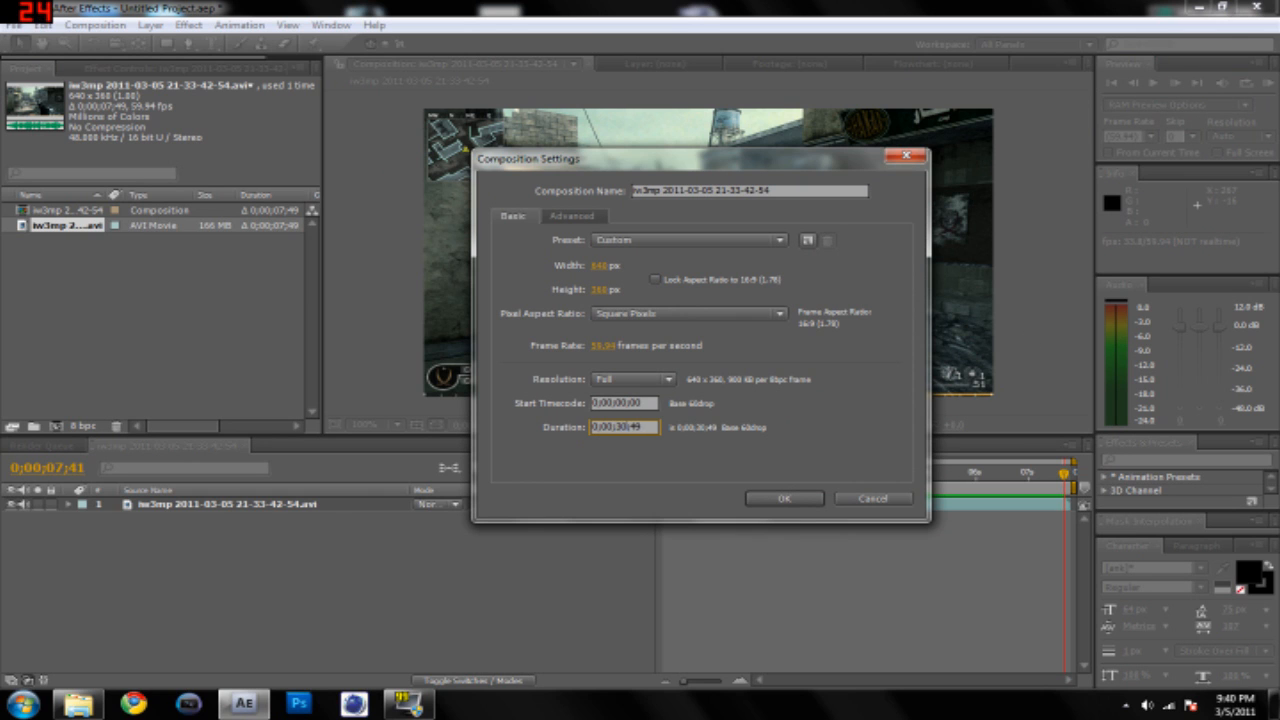
click(784, 498)
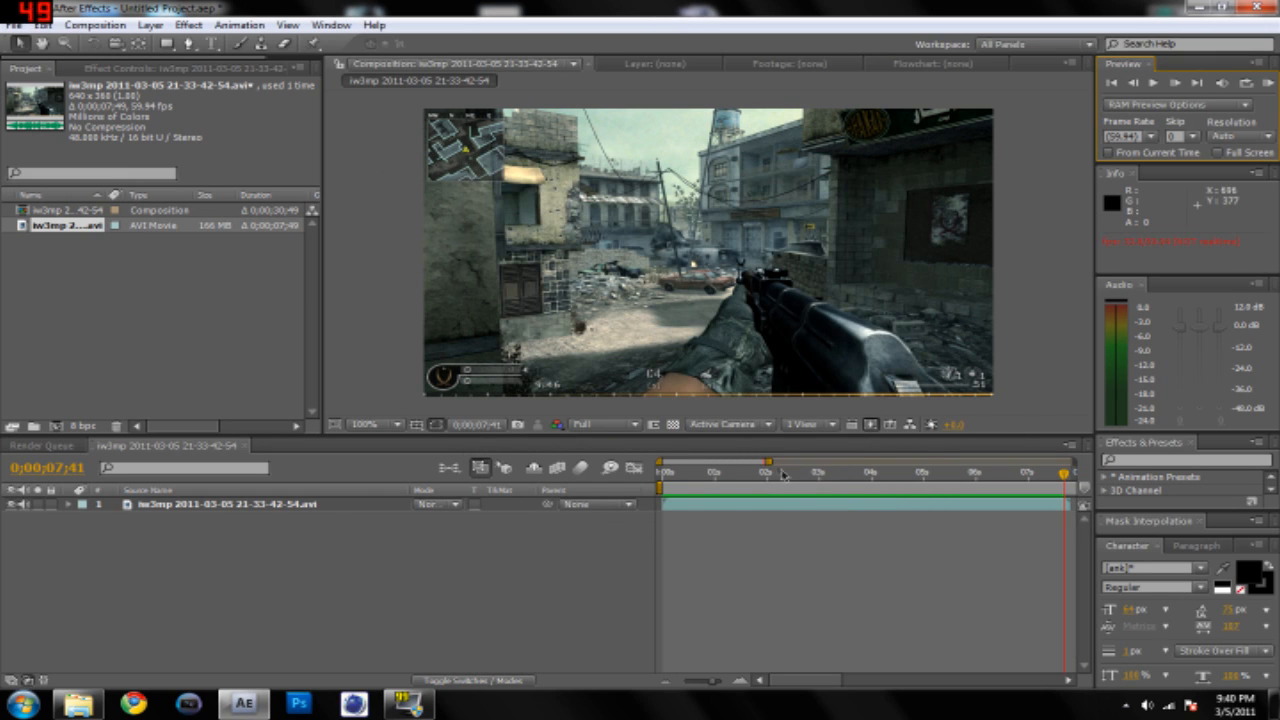
drag(769, 461, 1075, 462)
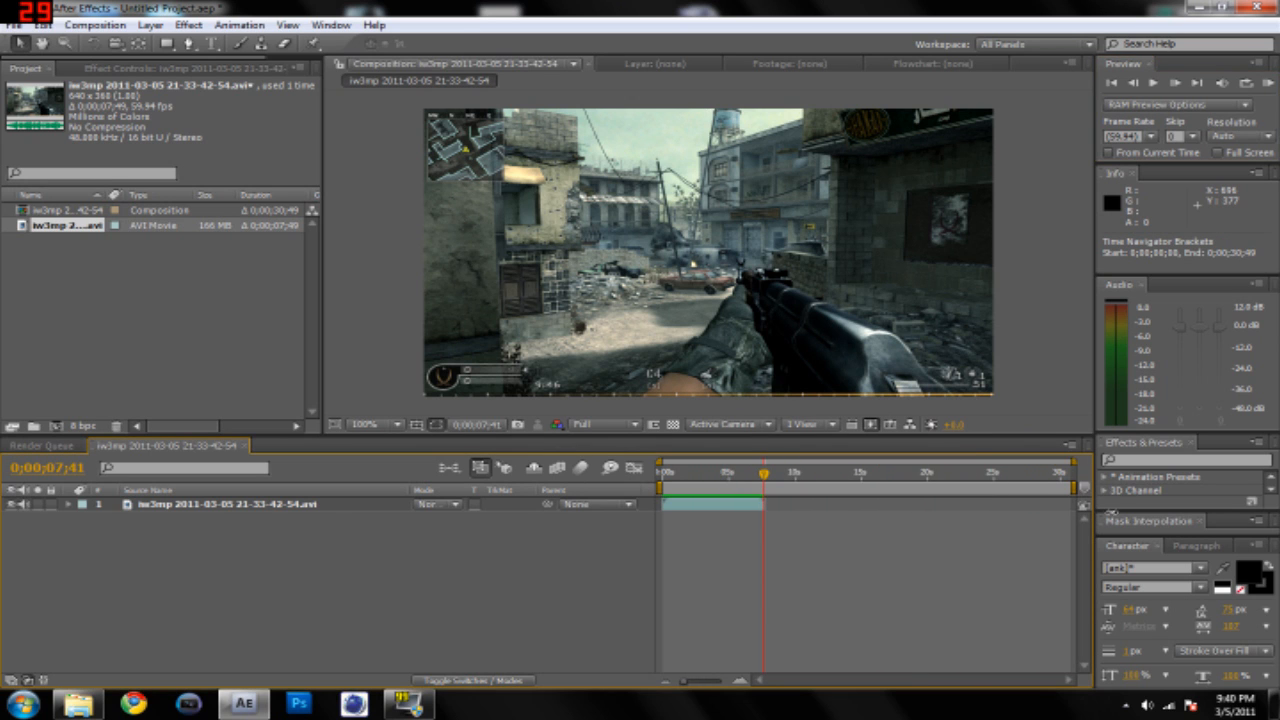
Enable time remapping on the gameplay layer and extend its out point to the end of the composition
drag(778, 479, 723, 515)
right_click(700, 511)
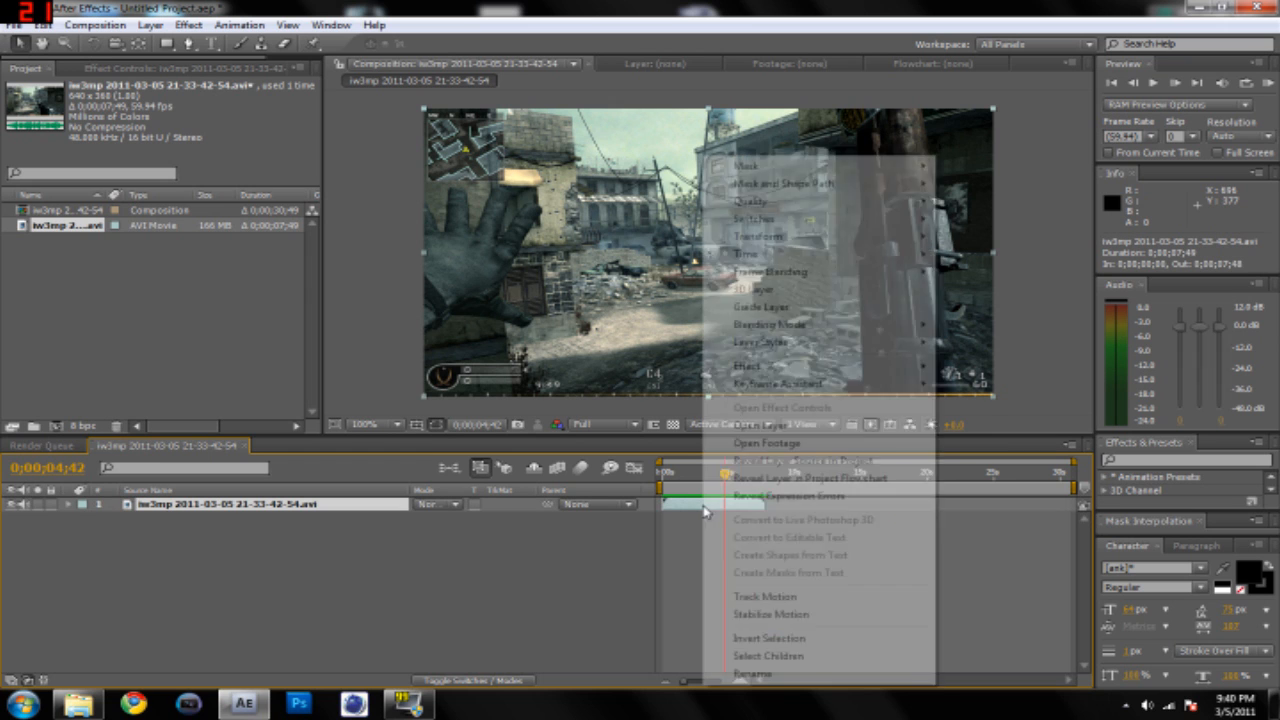
mouse_move(796, 256)
click(950, 250)
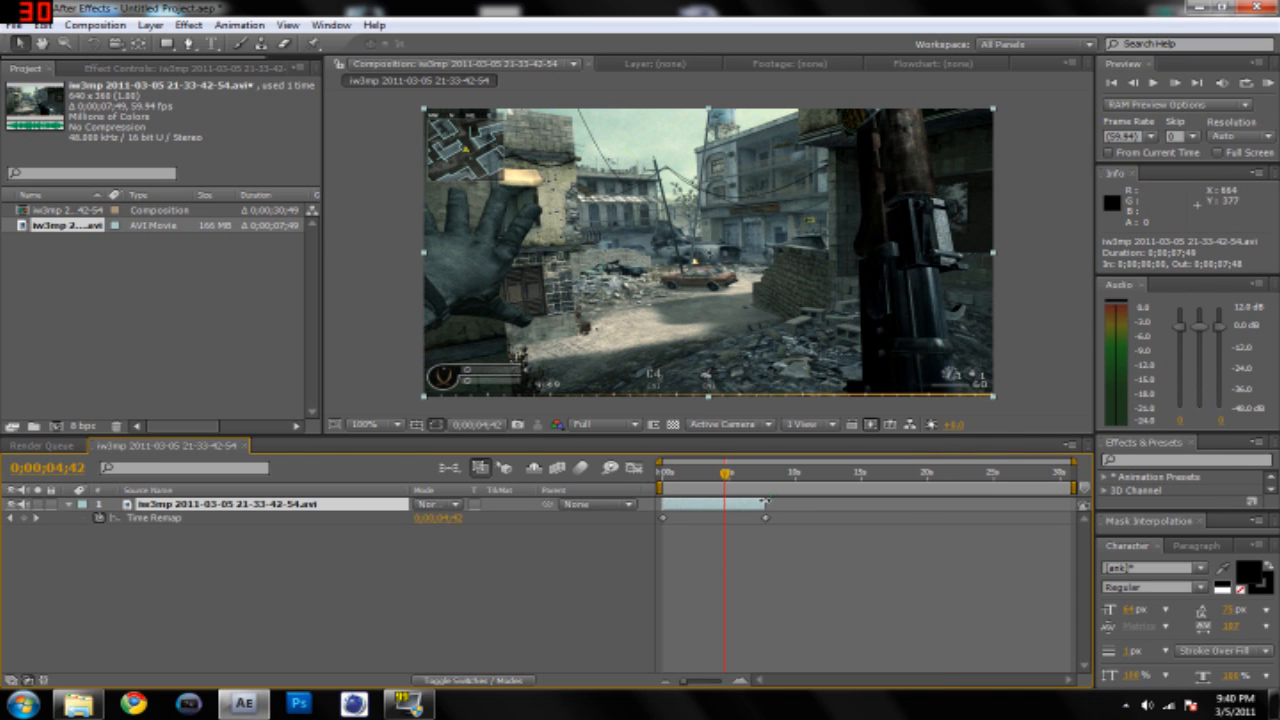
drag(764, 501, 1063, 534)
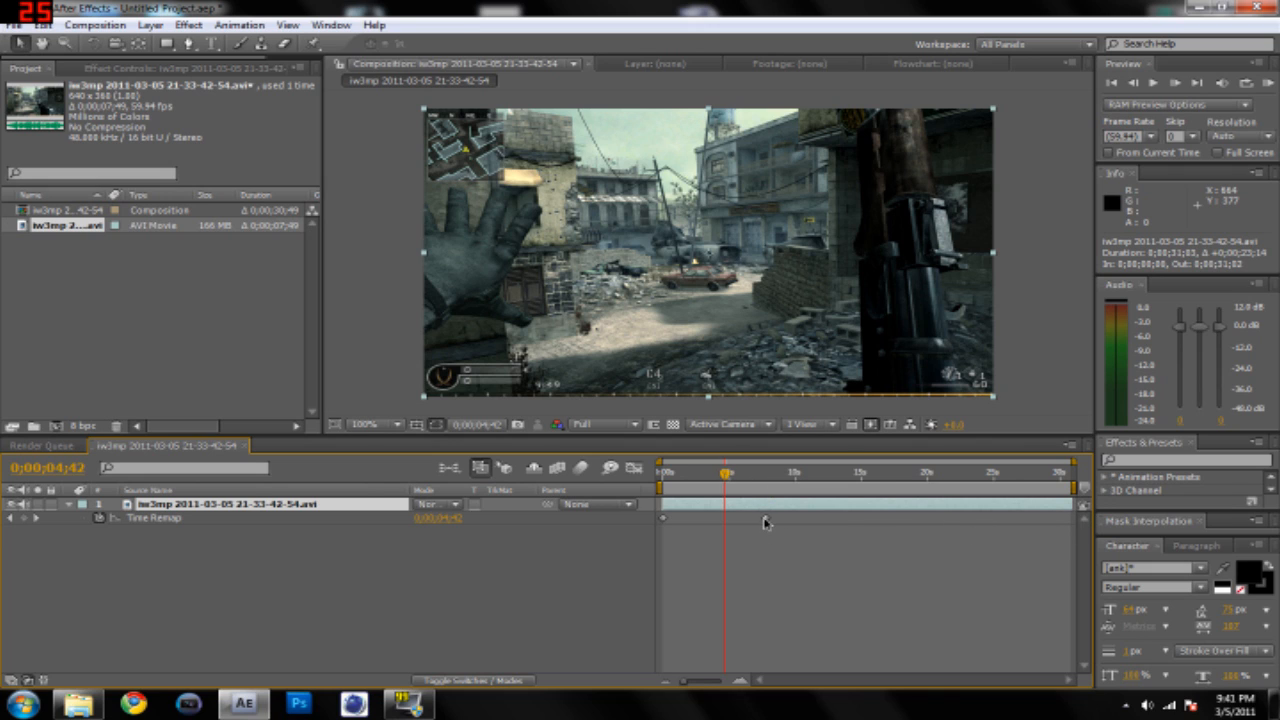
click(70, 508)
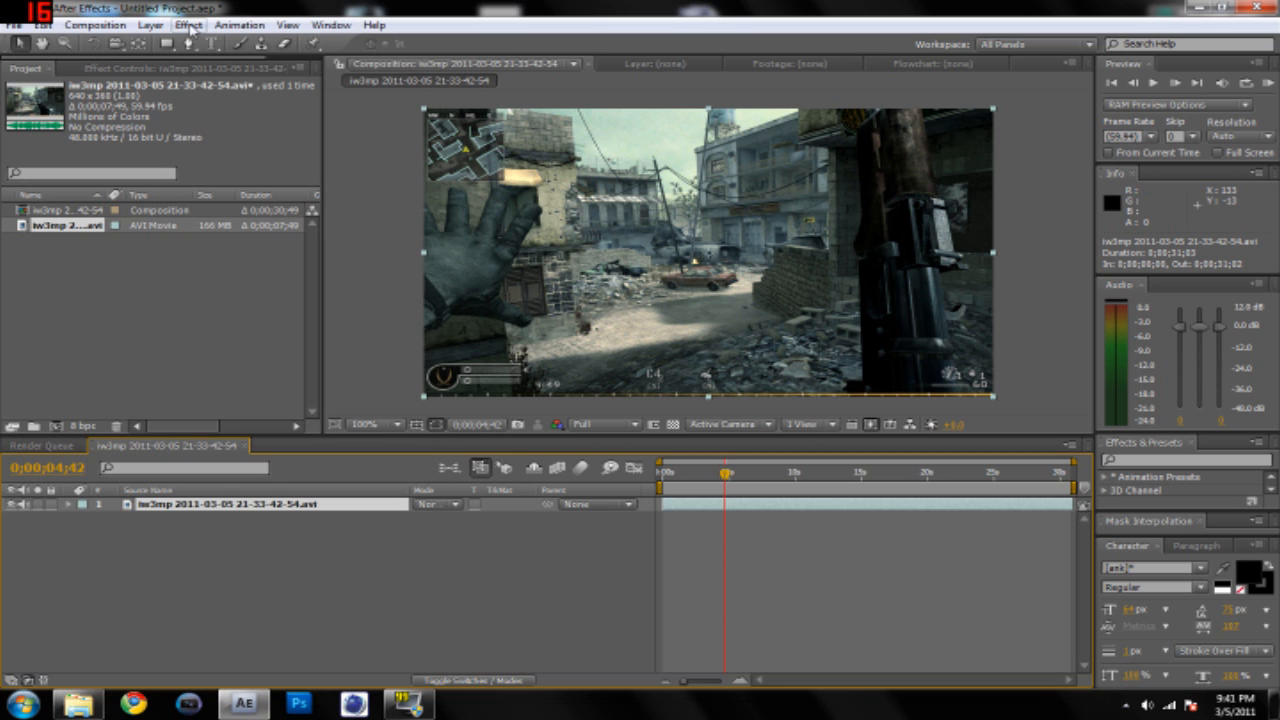
Apply the Twixtor 4.5 effect to the gameplay layer and set its frame interpolation to Motion Weighted Blend
click(189, 25)
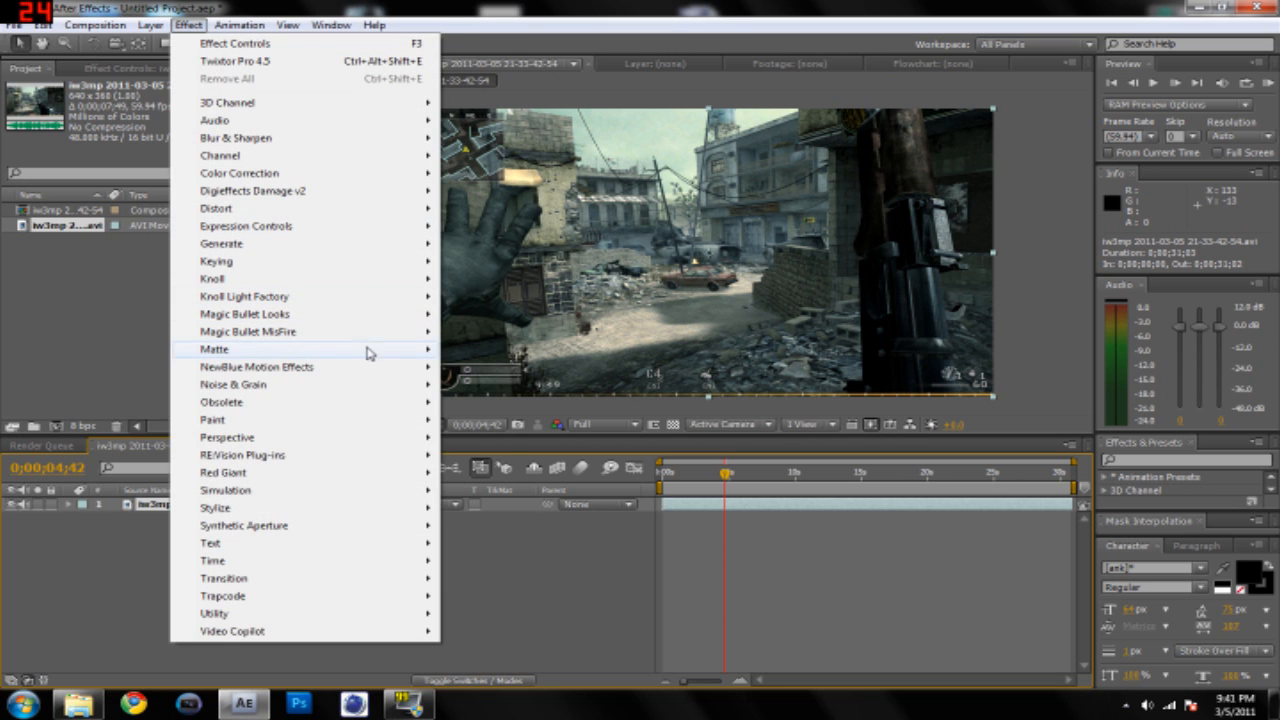
mouse_move(318, 458)
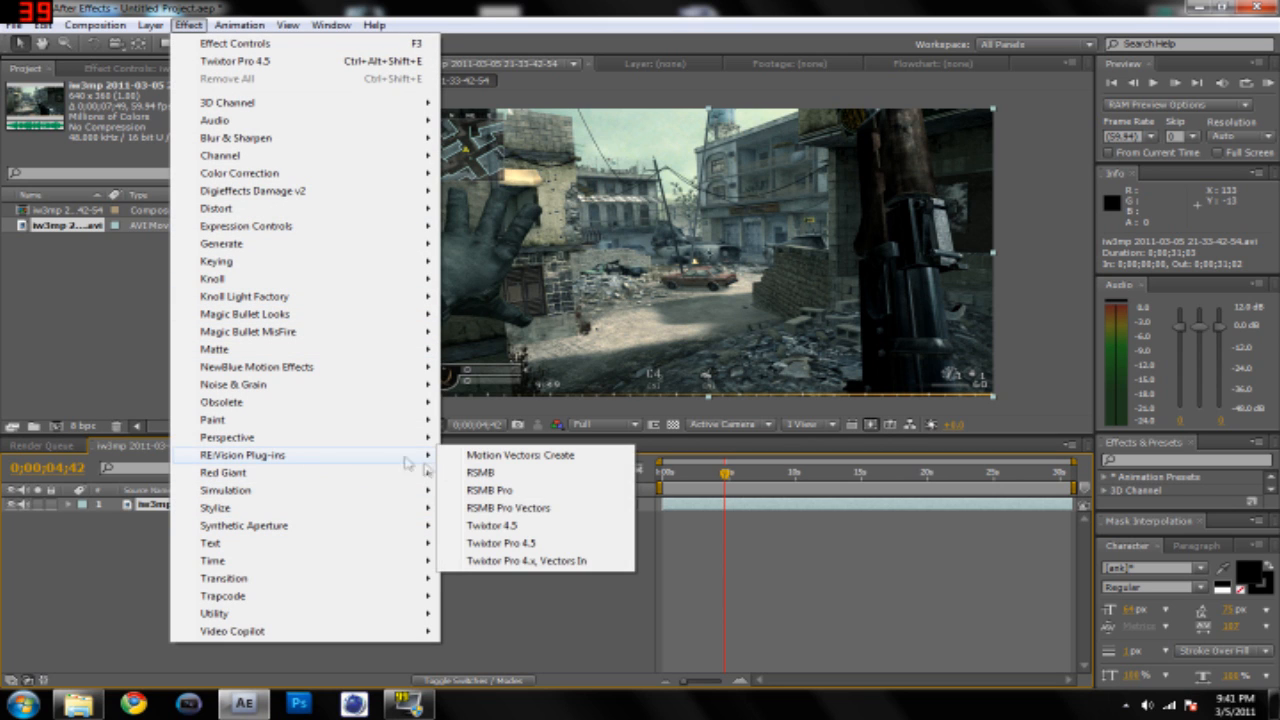
click(570, 526)
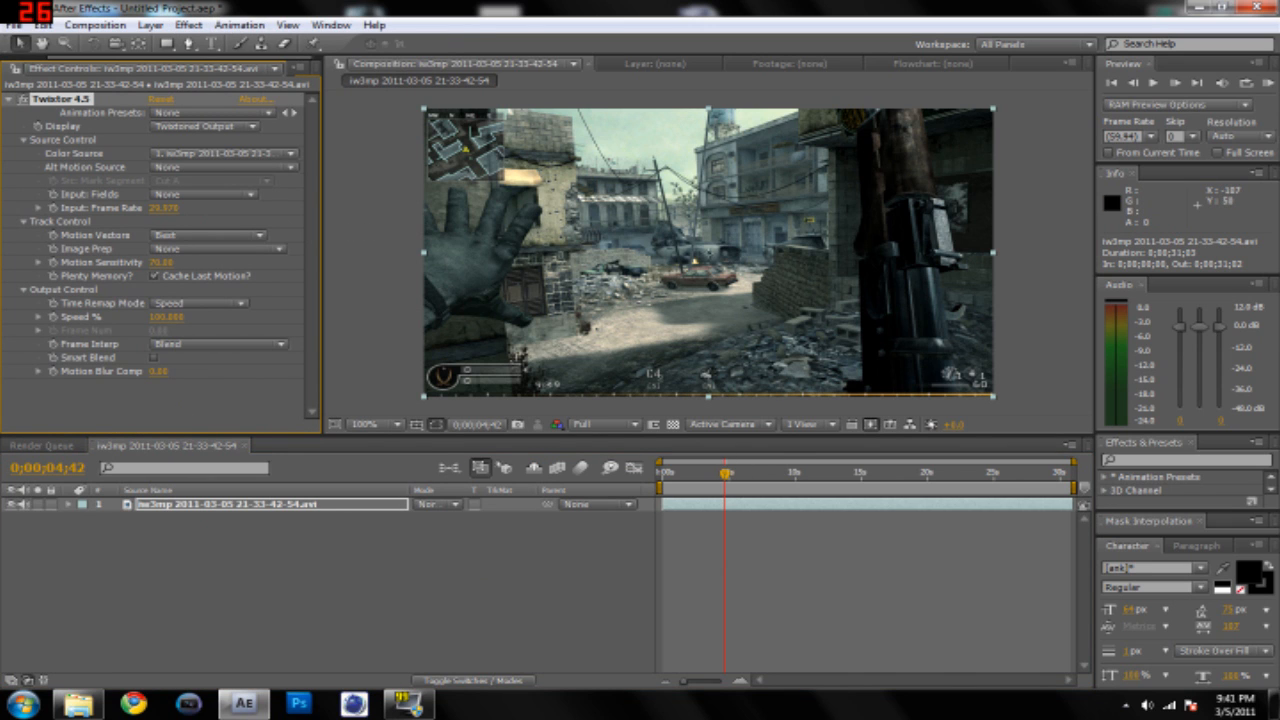
click(220, 344)
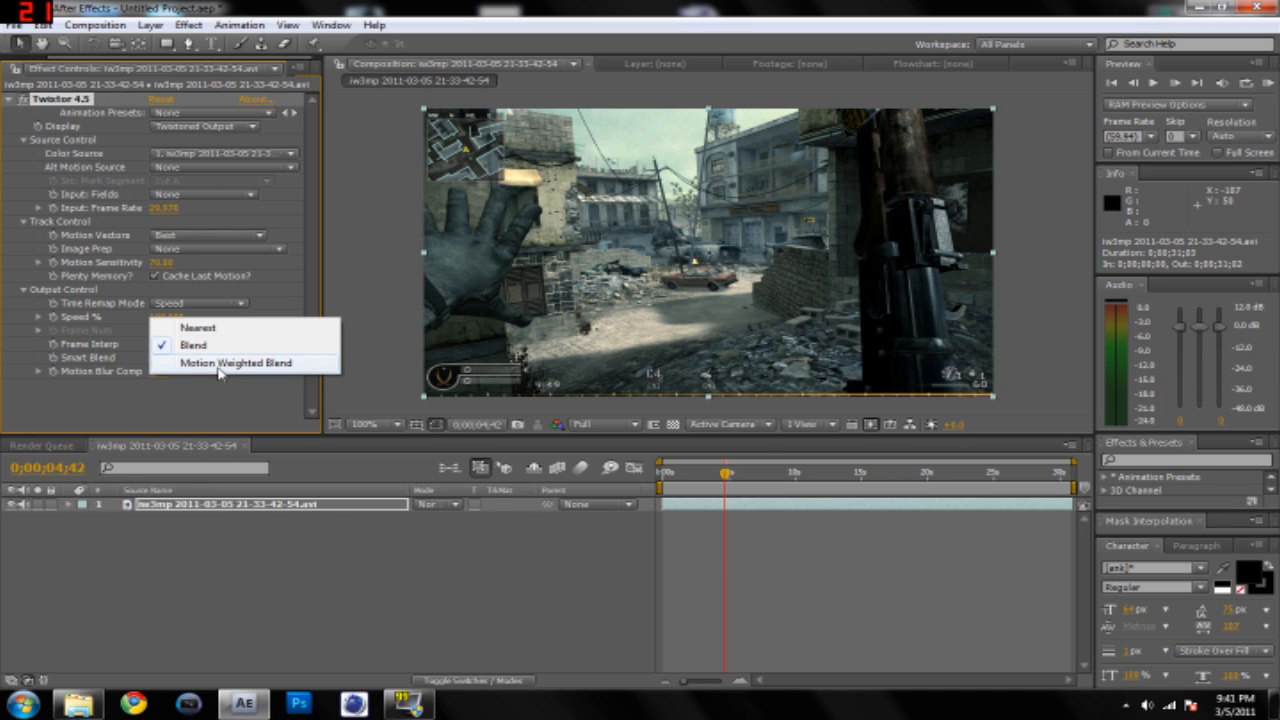
click(219, 364)
click(195, 303)
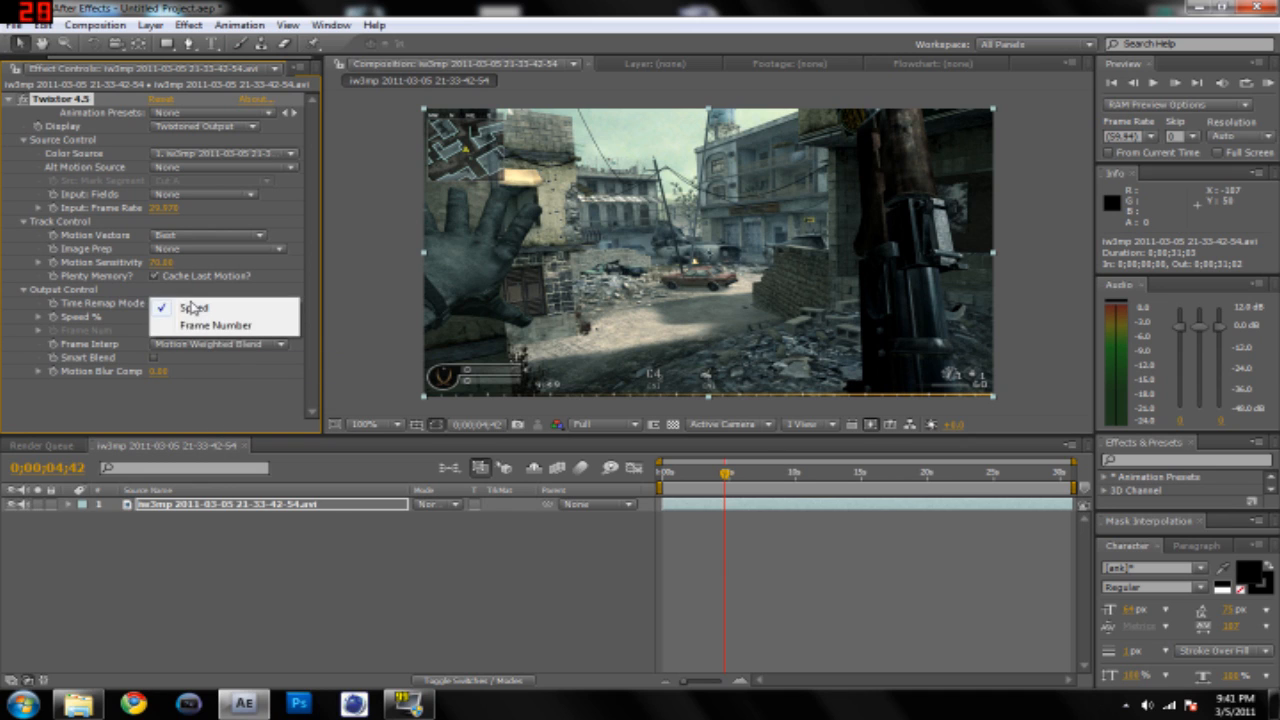
click(197, 379)
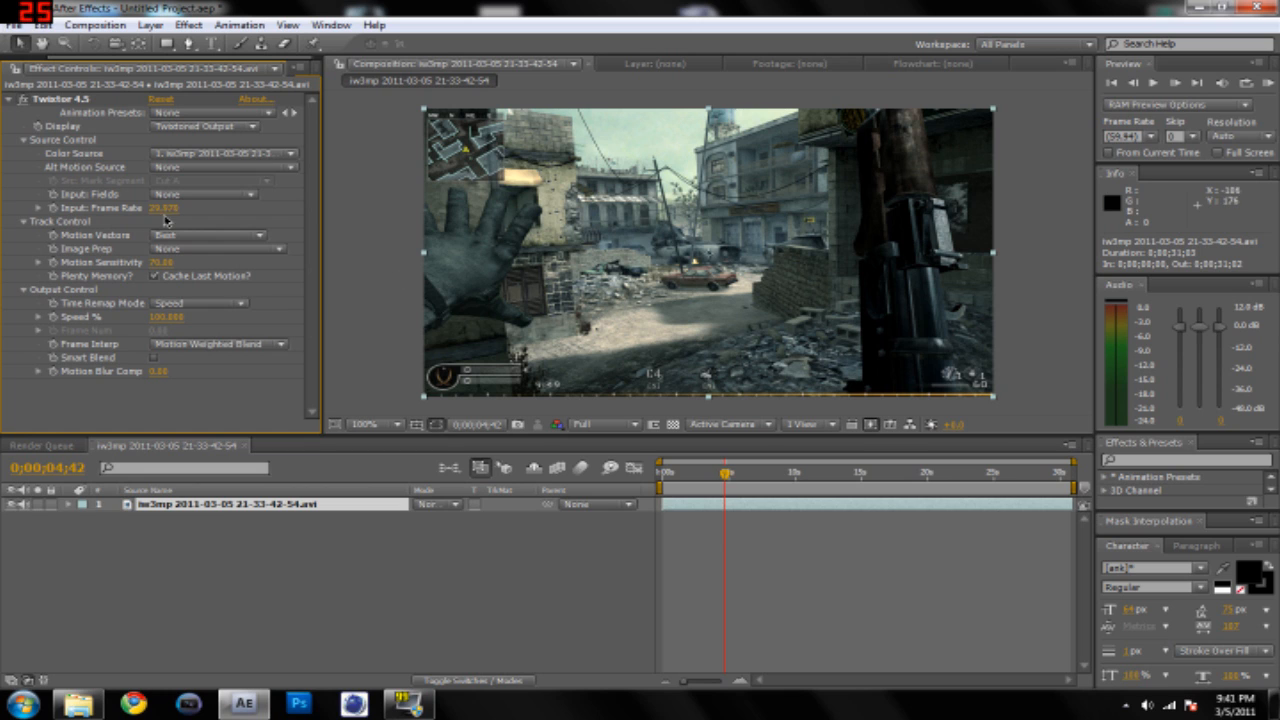
Set Twixtor's input frame rate to 59.94 to match the composition
drag(164, 212, 170, 209)
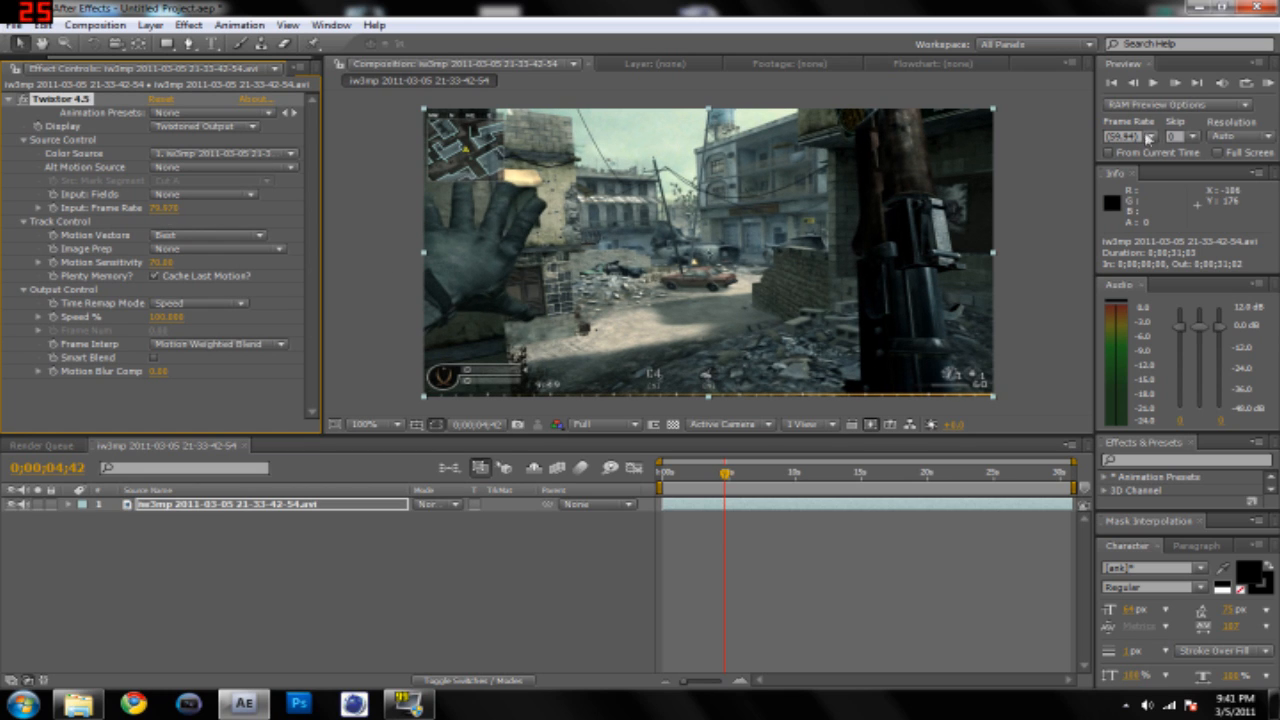
click(160, 207)
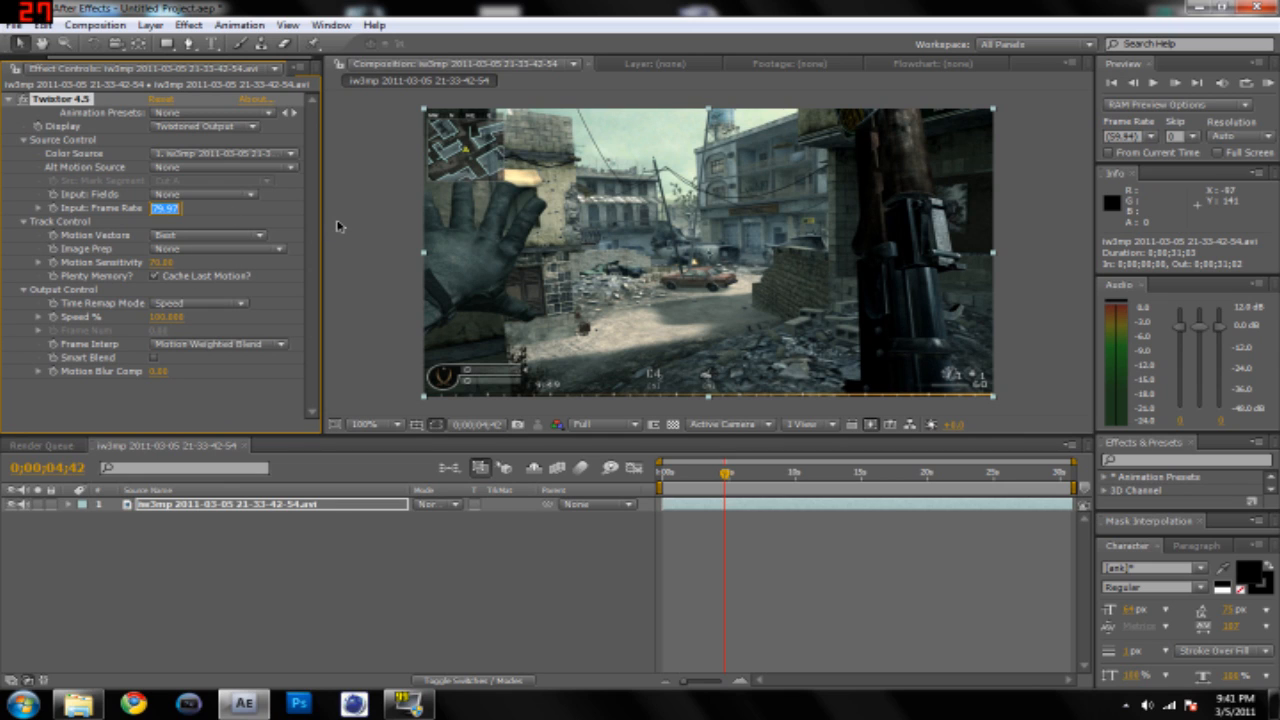
text(59)
key(Return)
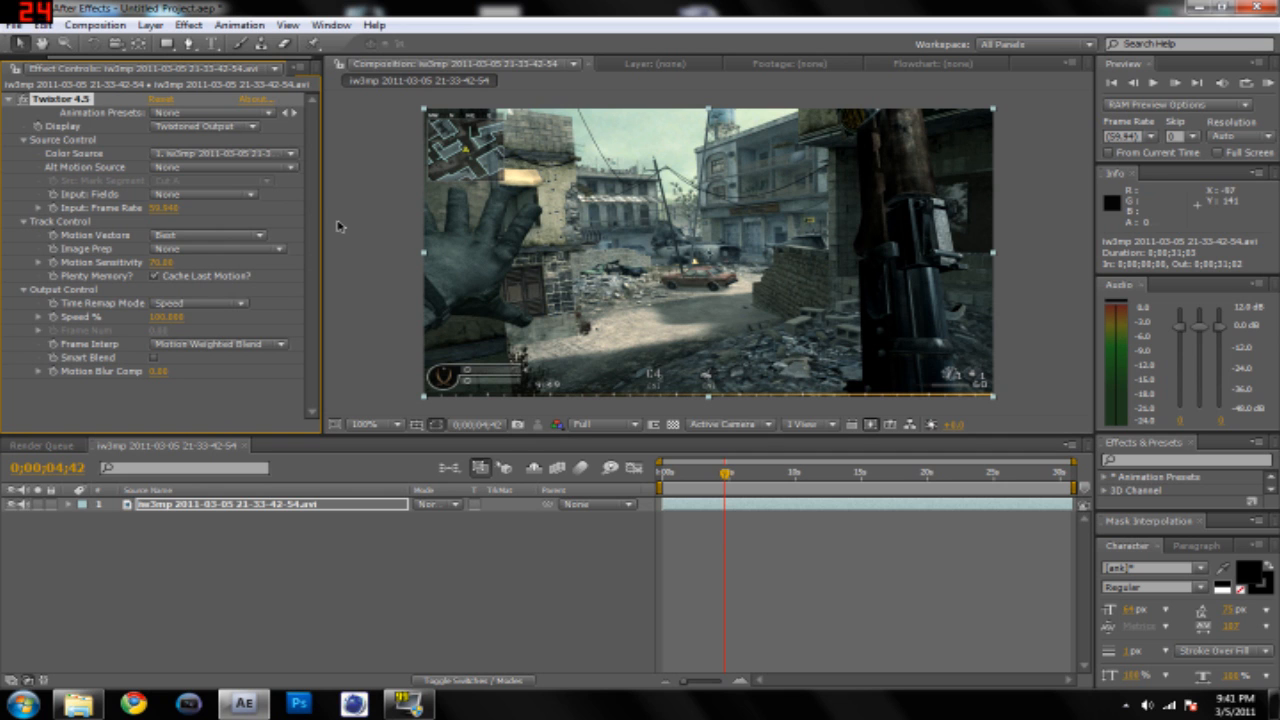
drag(725, 474, 668, 482)
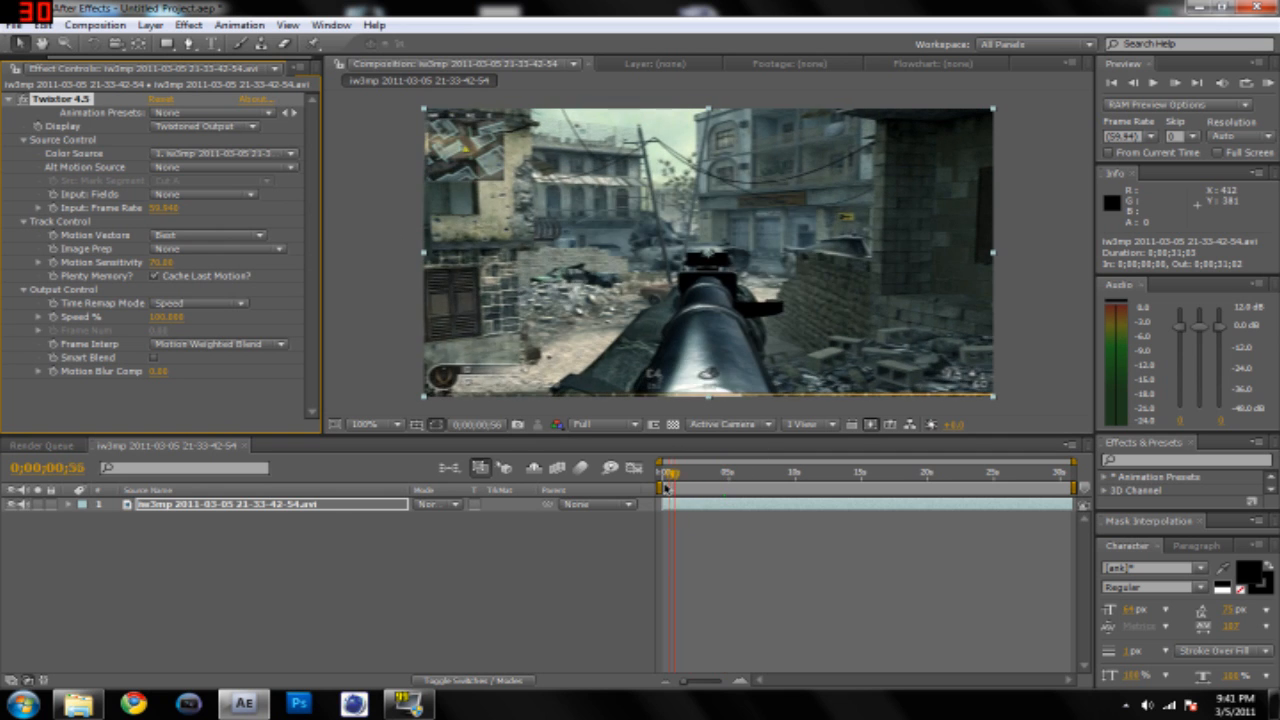
click(597, 428)
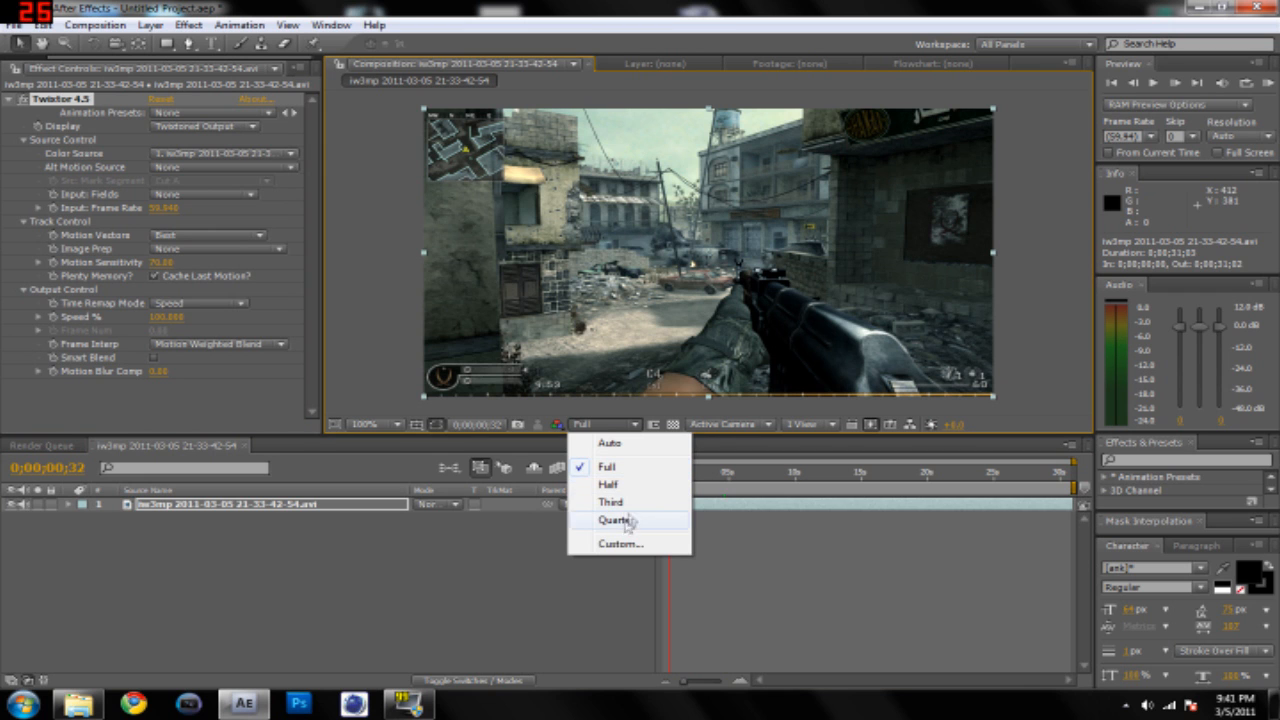
click(381, 390)
Save the project under the file name asdsad
key(ctrl+s)
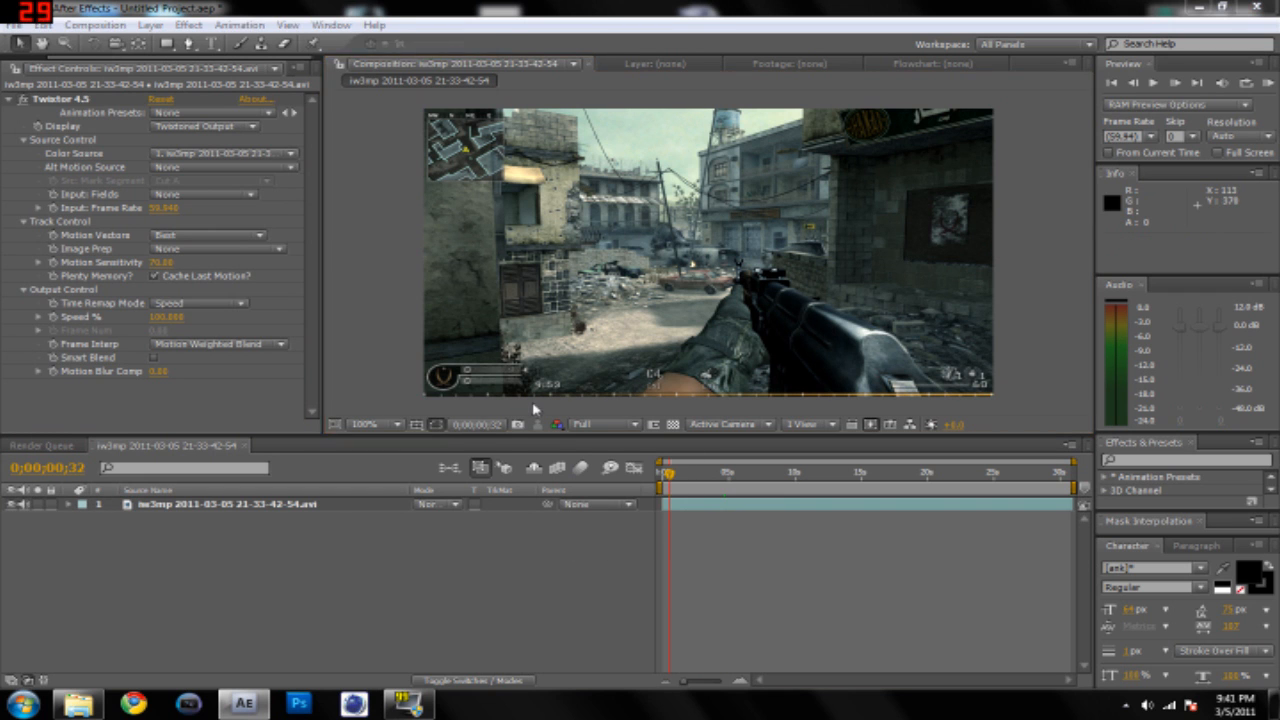
text(asdasd)
key(Return)
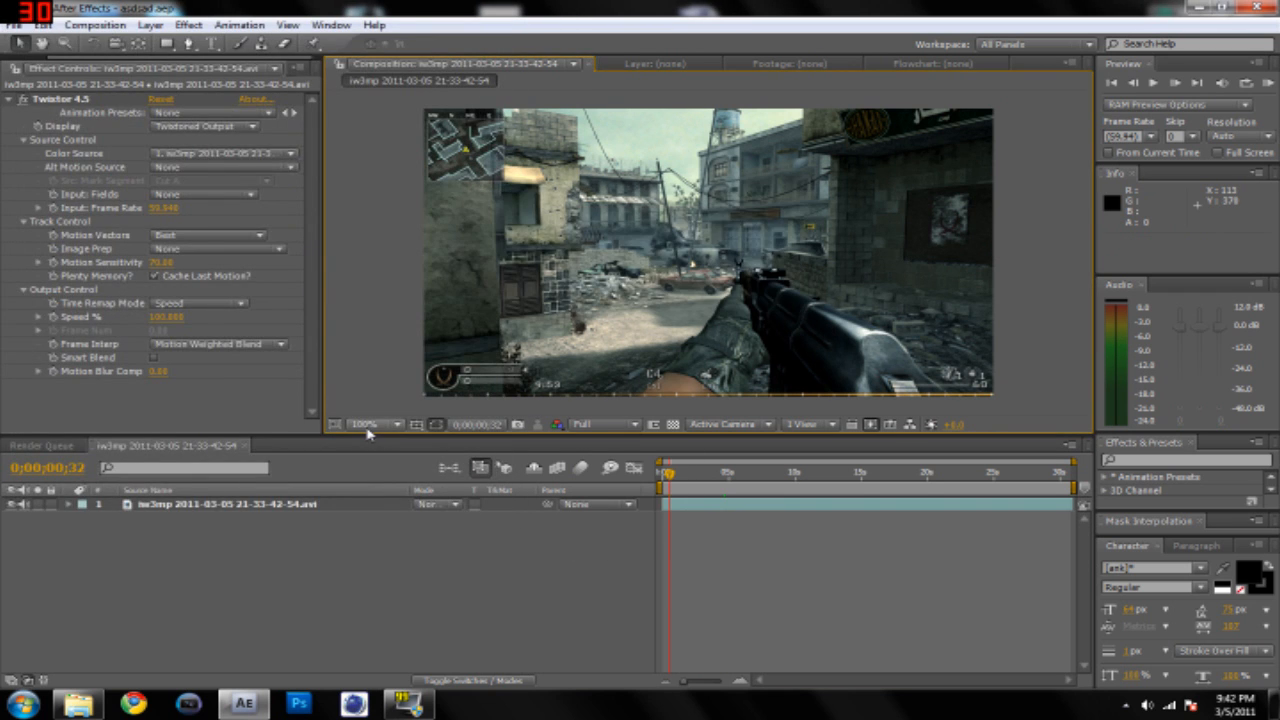
Return the current time to 0;00;00;00 and expand Twixtor's Output Control properties under the gameplay layer
drag(676, 480, 655, 483)
click(685, 491)
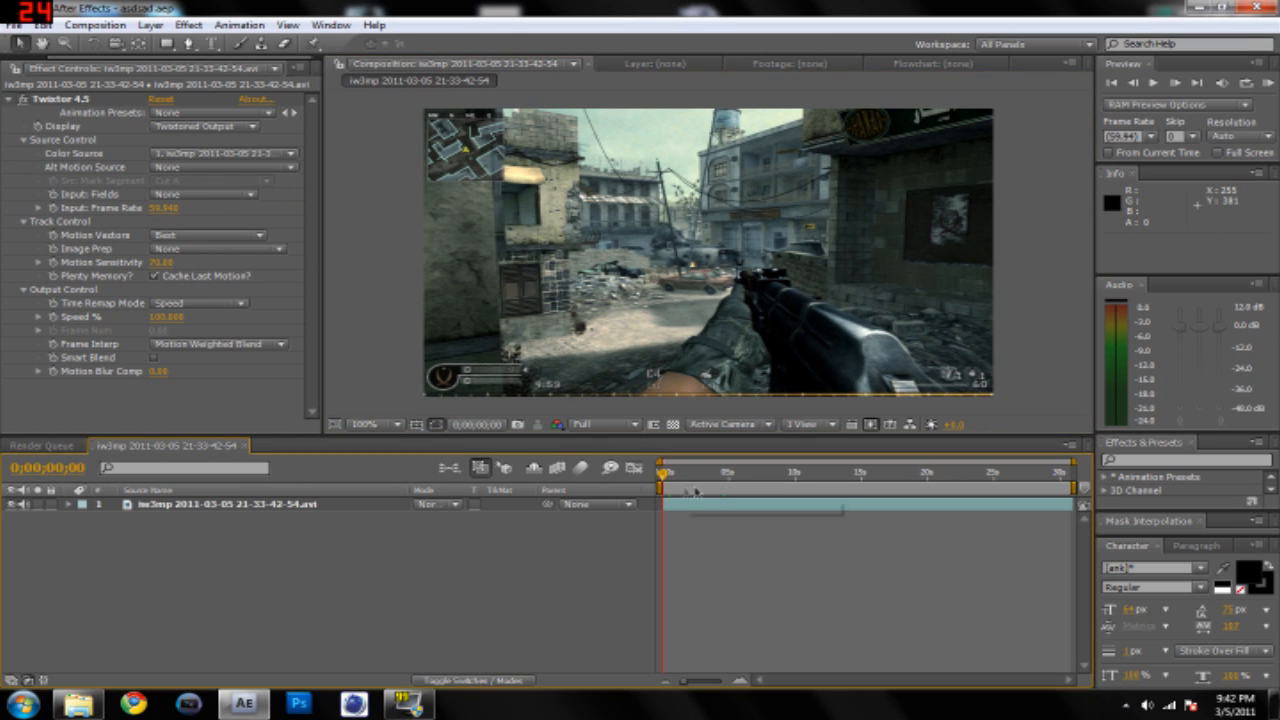
click(68, 505)
click(74, 525)
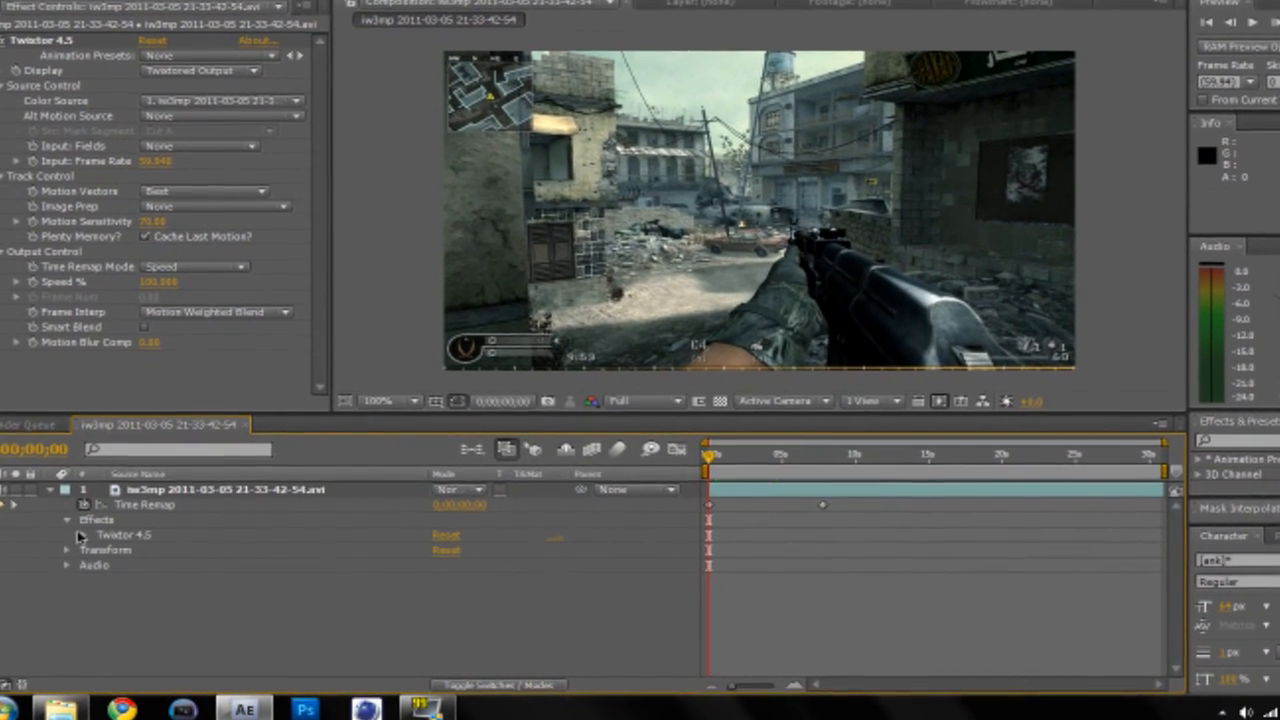
click(79, 534)
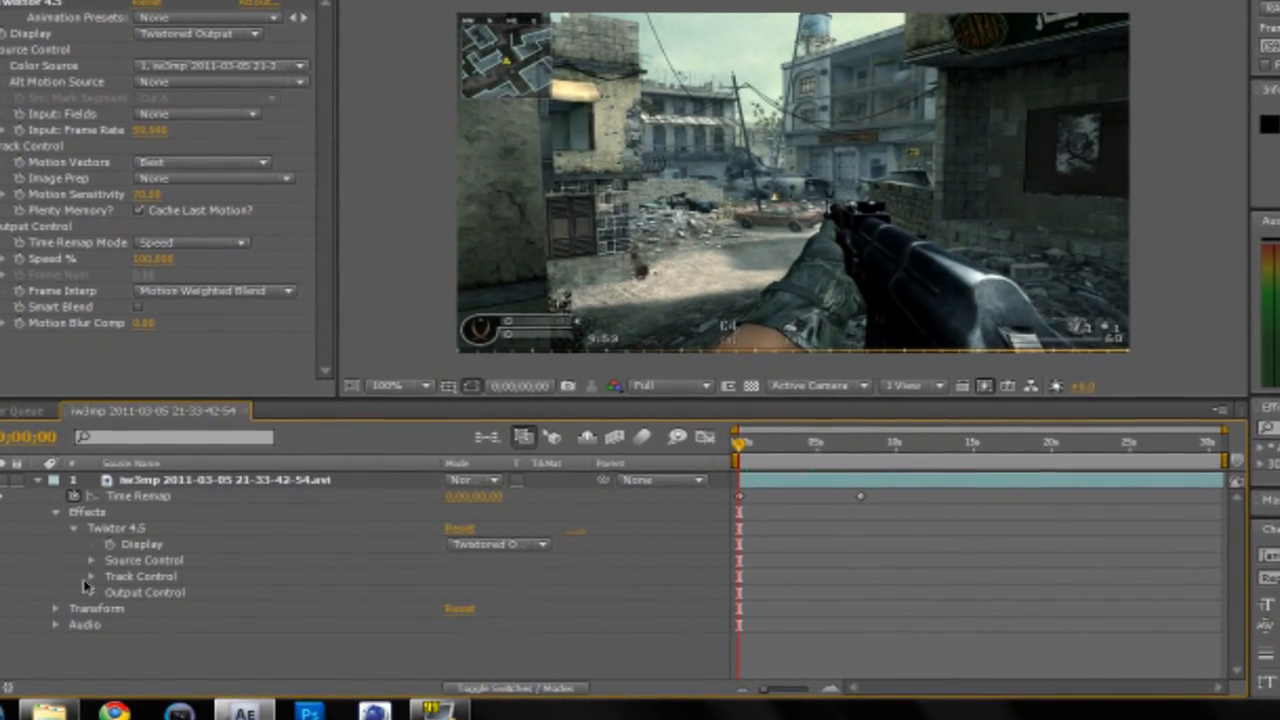
click(88, 592)
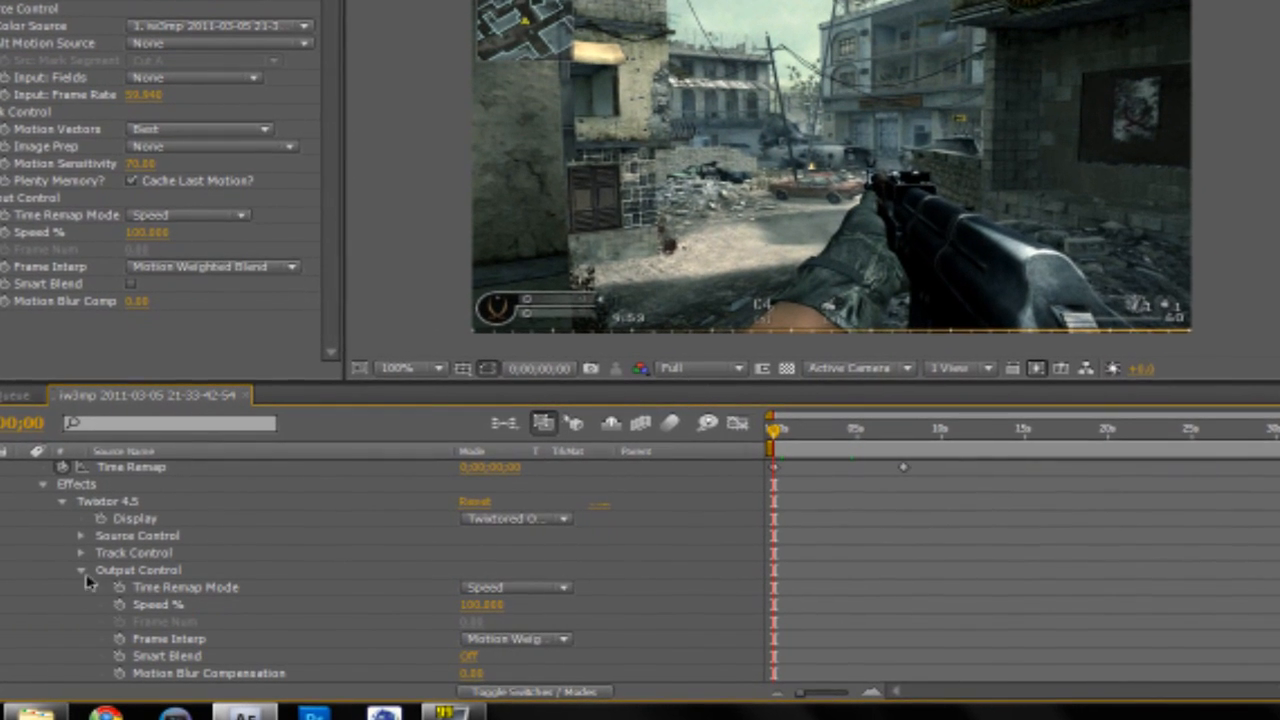
Move the current time to 0;00;03;49 and turn on keyframing for Twixtor's Speed %
drag(785, 431, 980, 425)
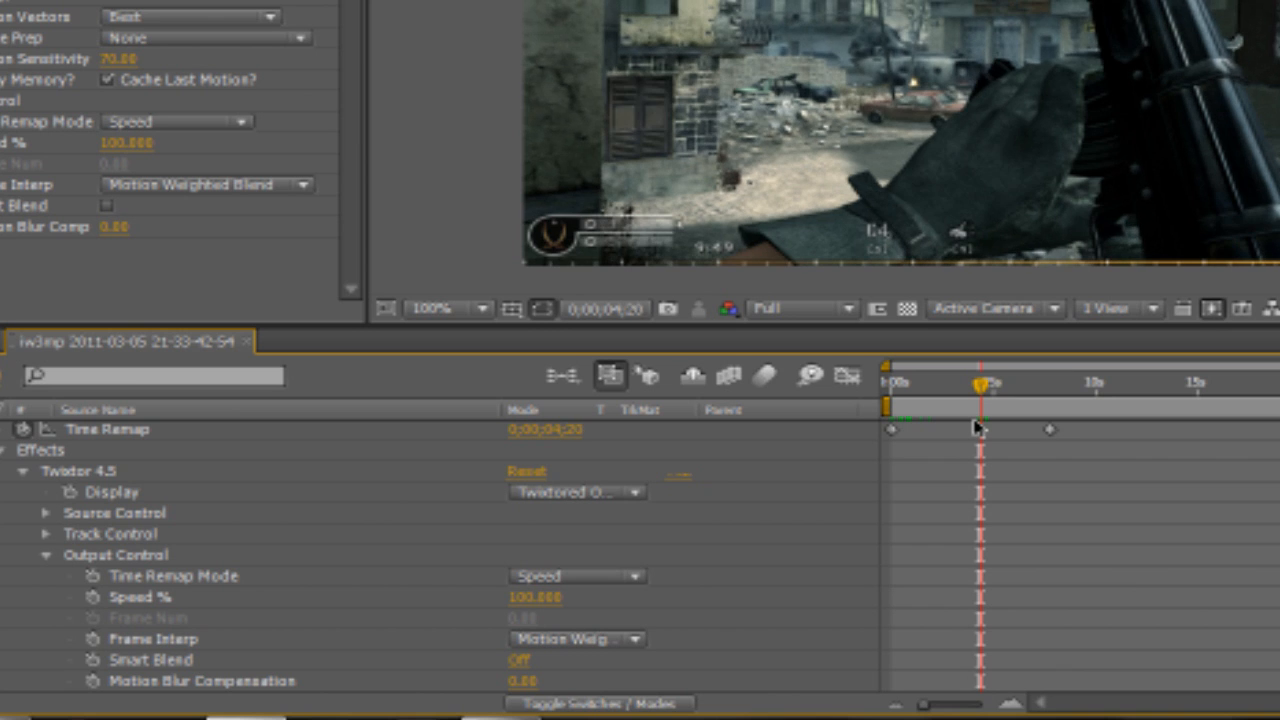
key(Page_Up)
key(Page_Up)
key(Page_Up)
key(Page_Up)
key(Page_Up)
key(Page_Up)
key(Page_Up)
key(Page_Up)
key(Page_Up)
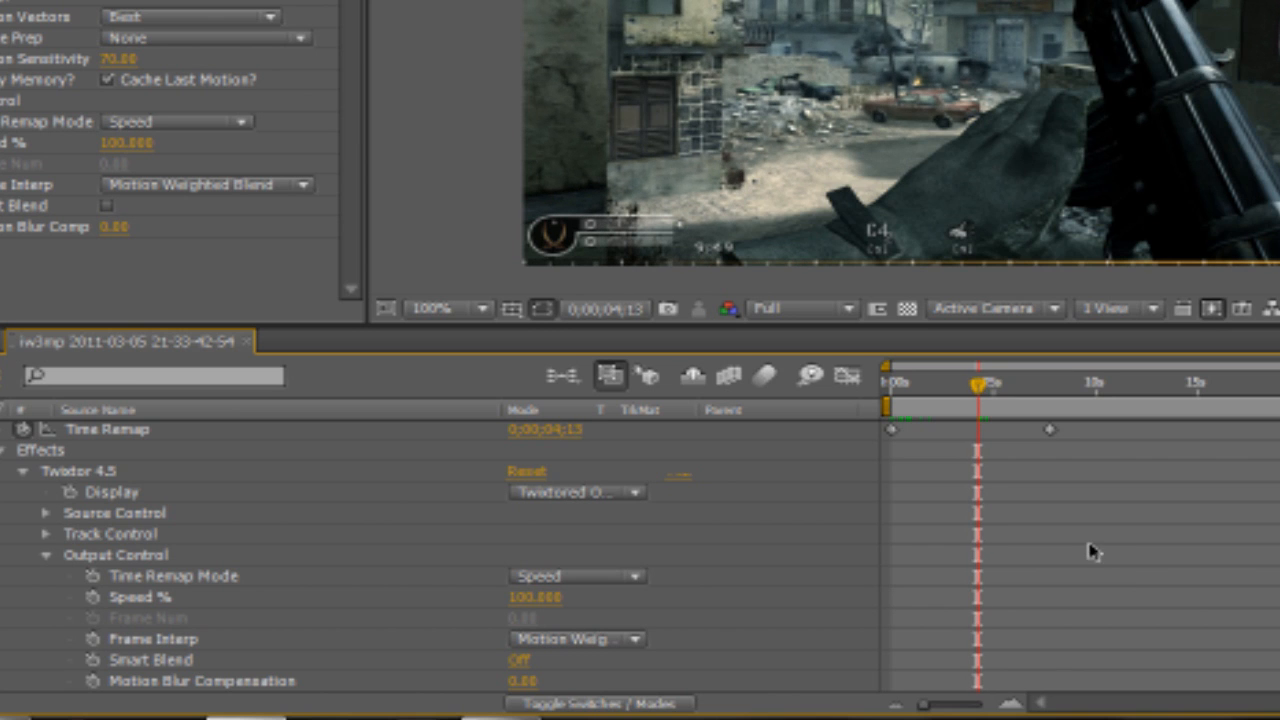
key(Page_Up)
key(Page_Up)
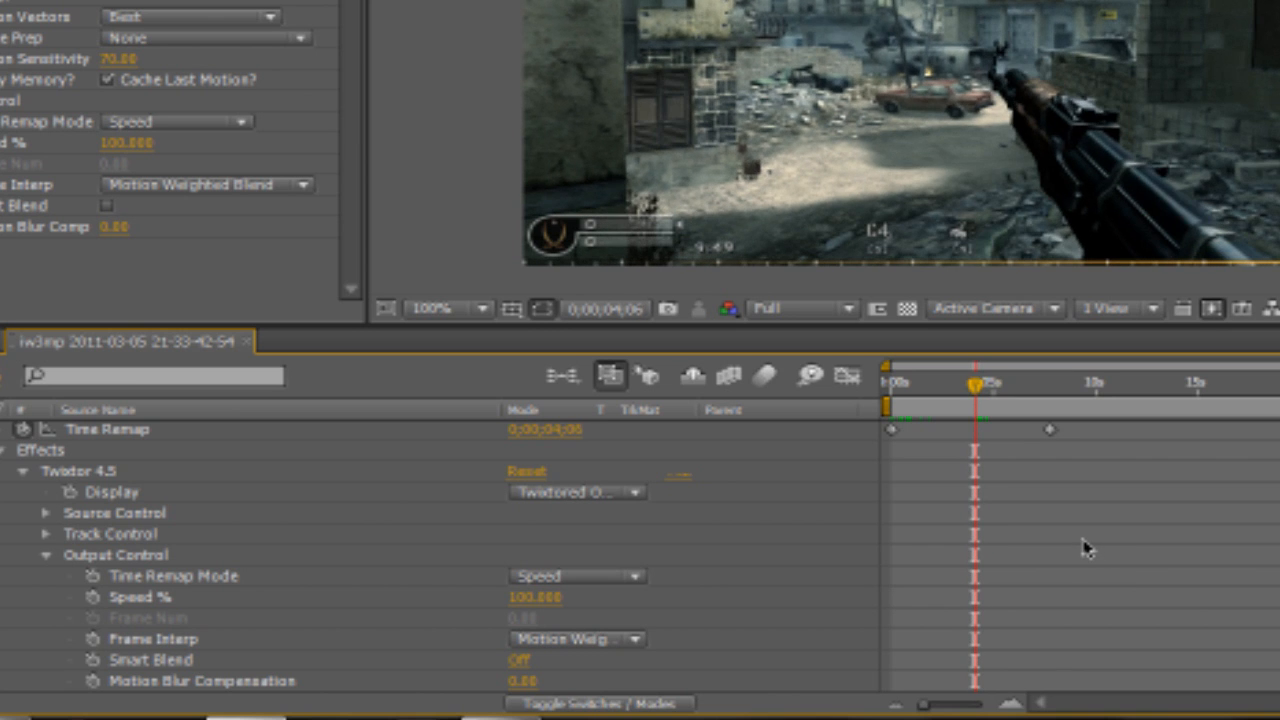
key(Page_Up)
key(Page_Up)
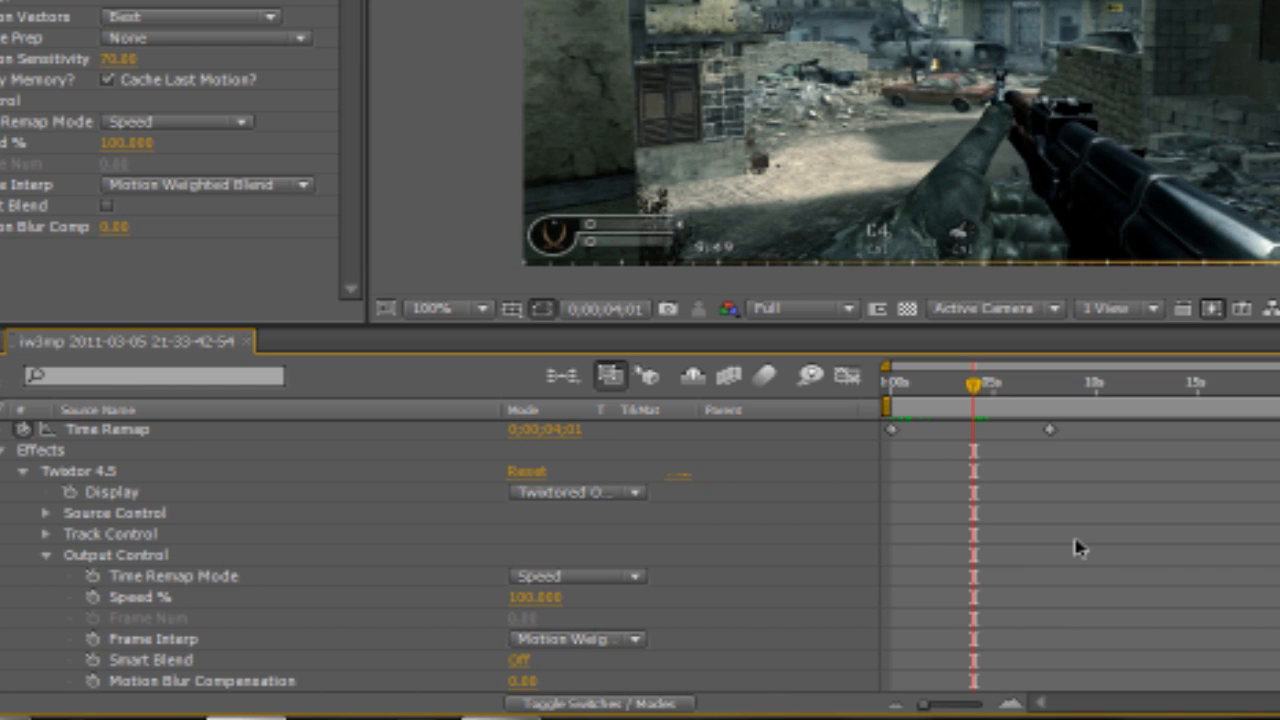
key(Page_Up)
key(Page_Up)
key(Page_Up)
key(Page_Up)
key(Page_Up)
key(Page_Up)
key(Page_Up)
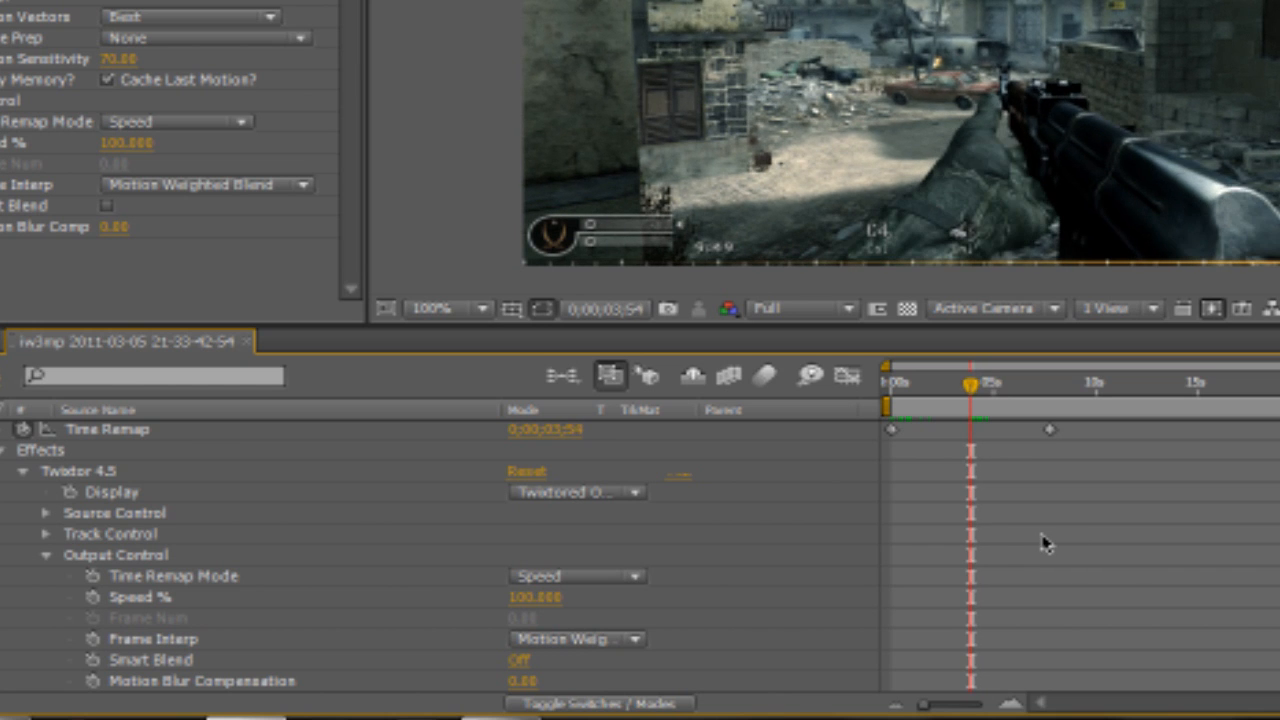
key(Page_Up)
key(Page_Up)
key(Page_Up)
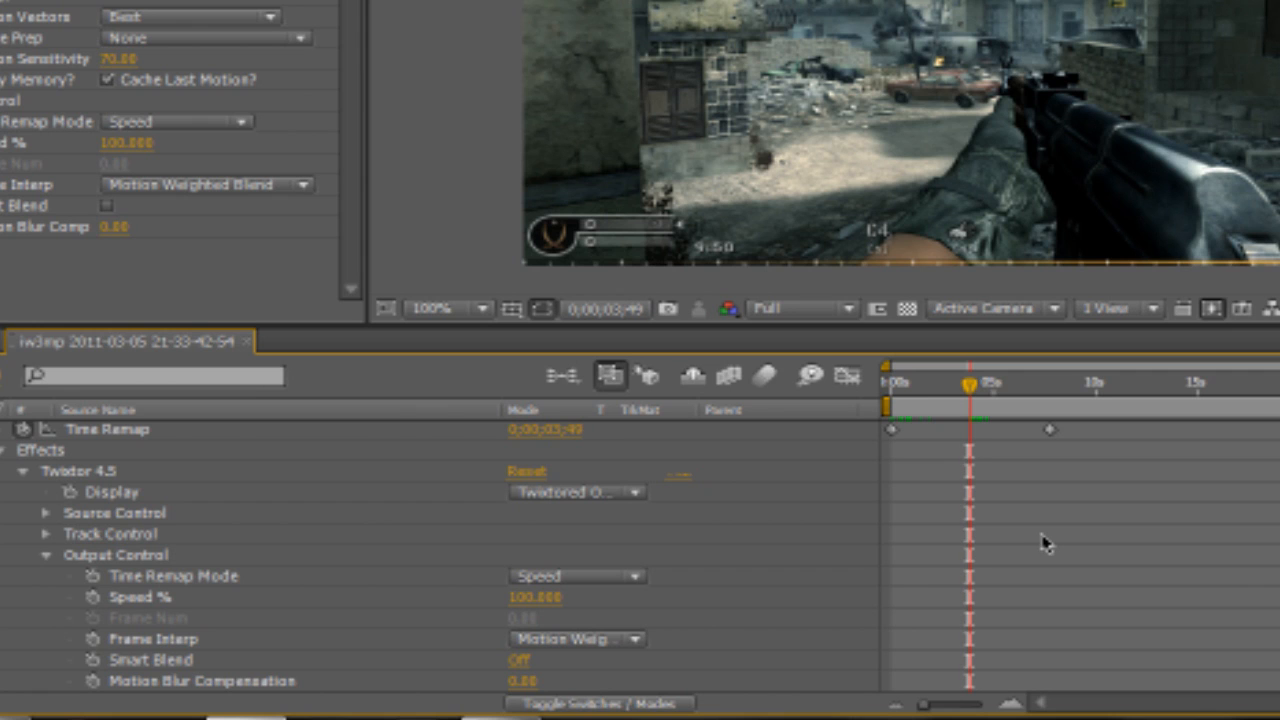
click(92, 598)
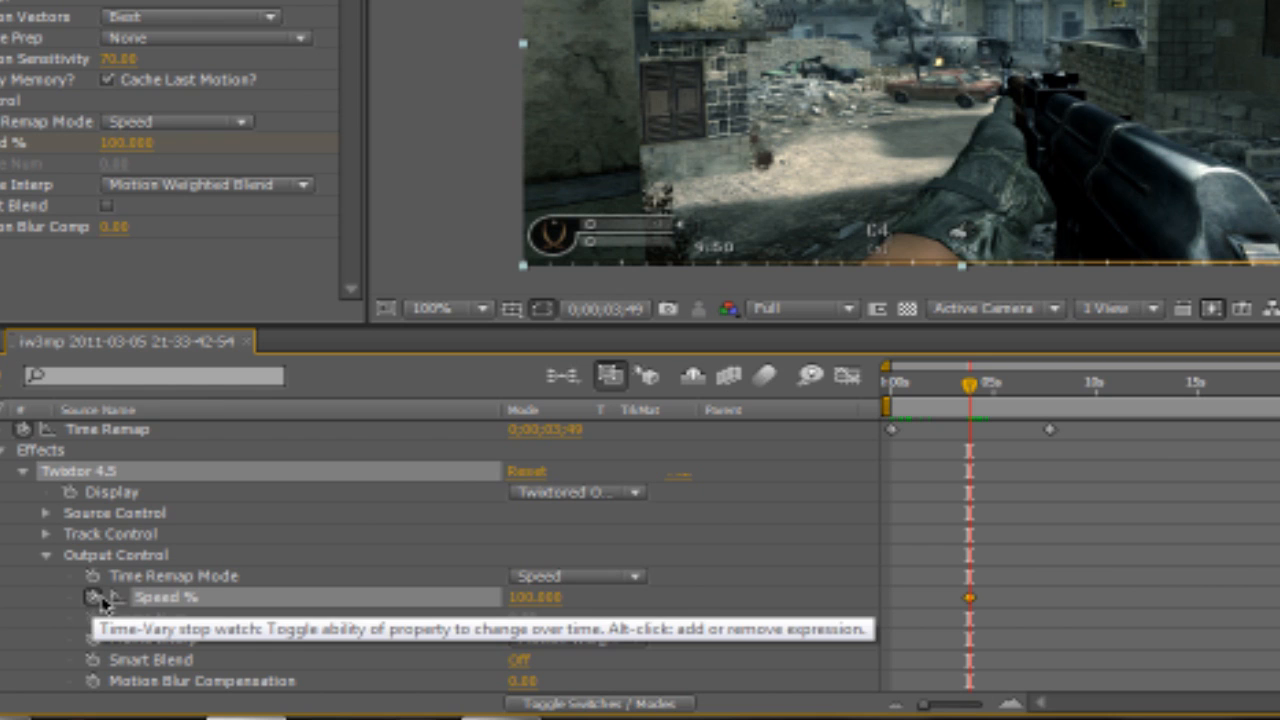
Move forward to 0;00;03;57 and set Twixtor's Speed % to 10 there
key(Page_Down)
key(Page_Down)
key(Page_Down)
key(Page_Down)
key(Page_Down)
key(Page_Down)
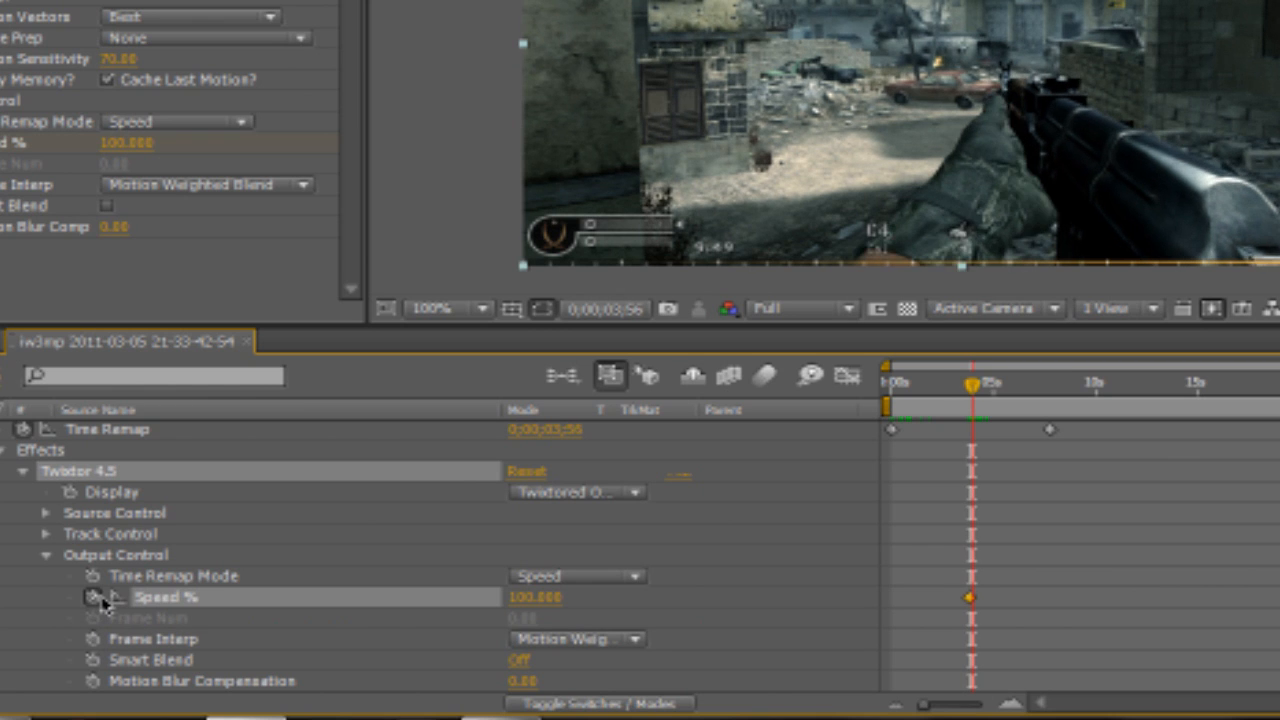
click(535, 597)
key(Return)
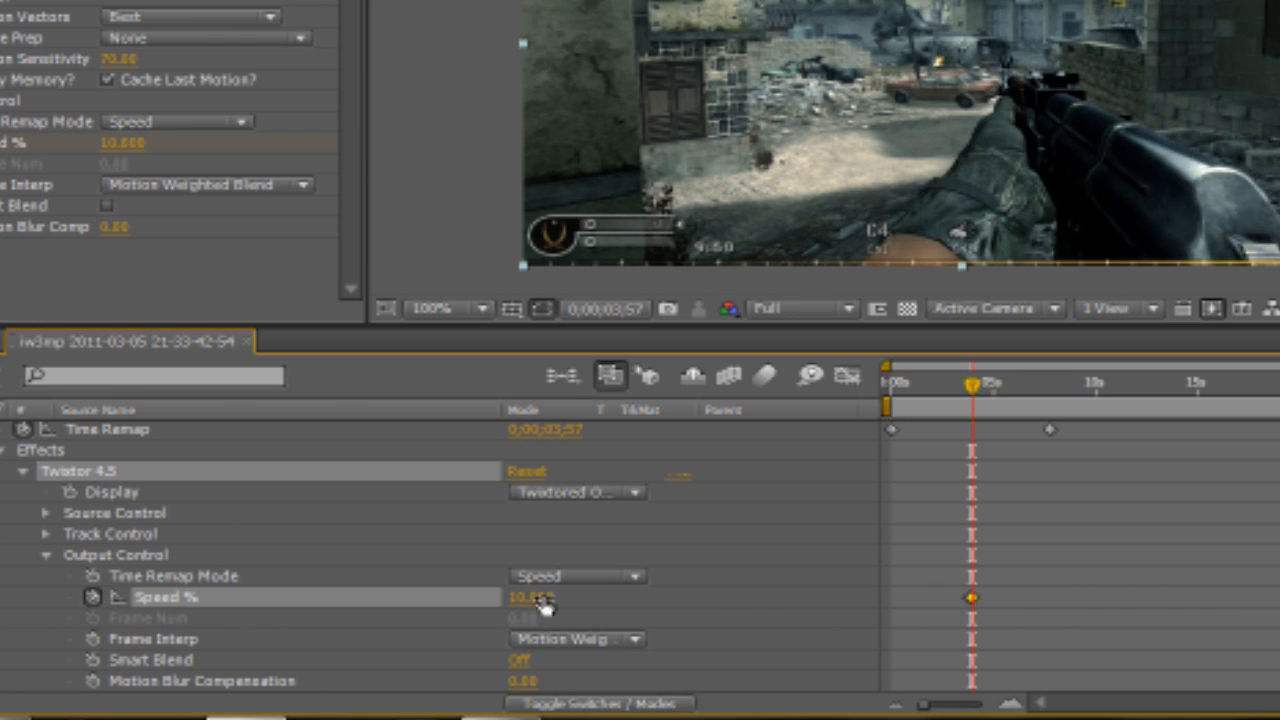
Enable frame blending and motion blur for the composition, and preview the slowdown from 0;00;03;29
key(space)
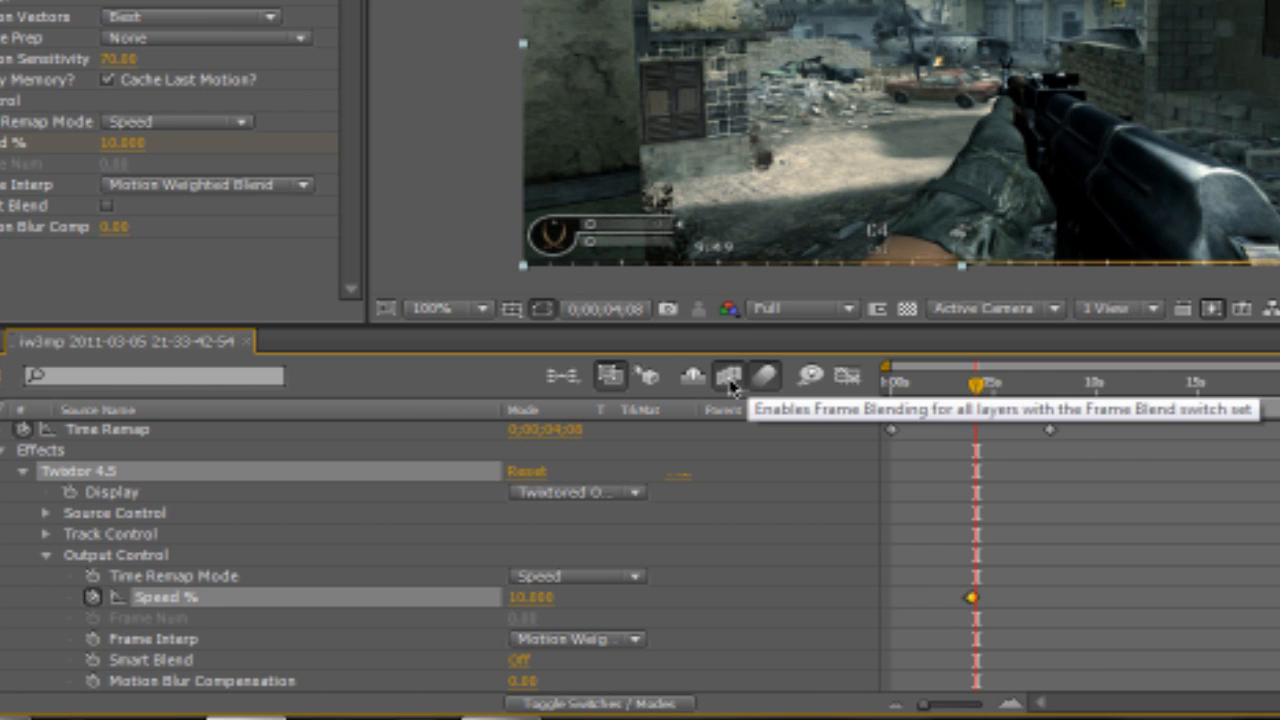
click(731, 386)
drag(975, 386, 963, 396)
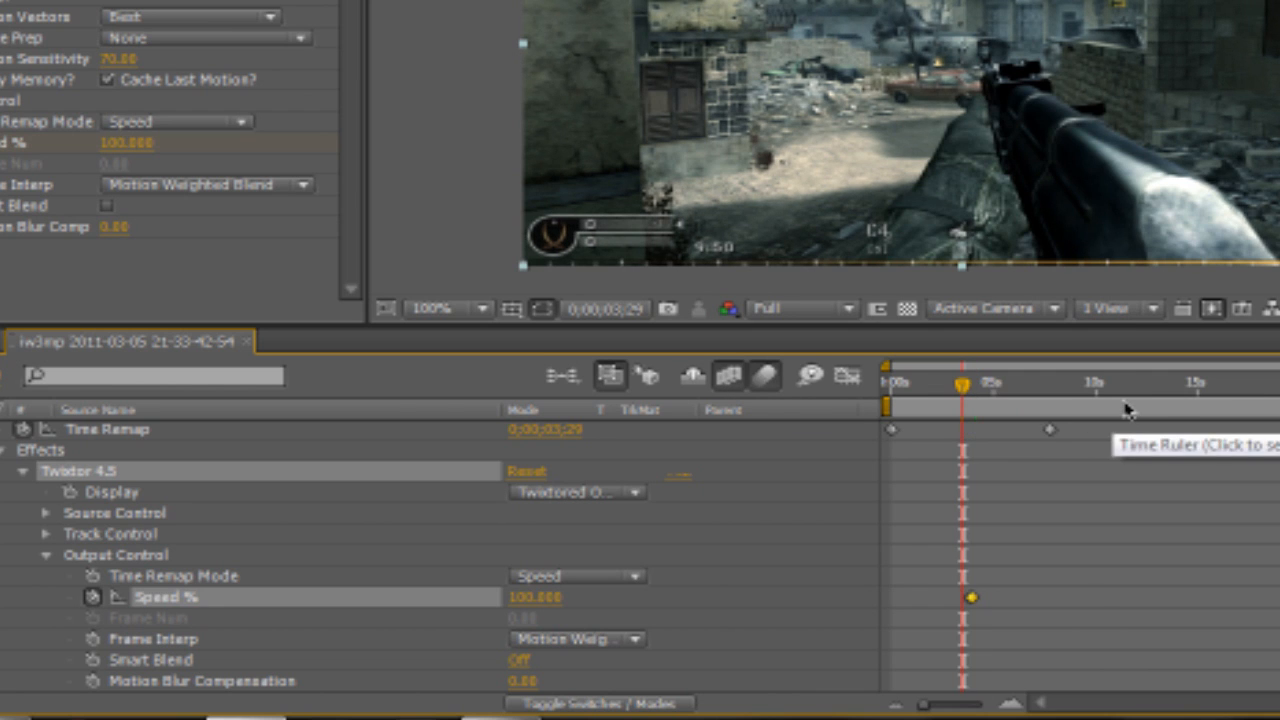
key(space)
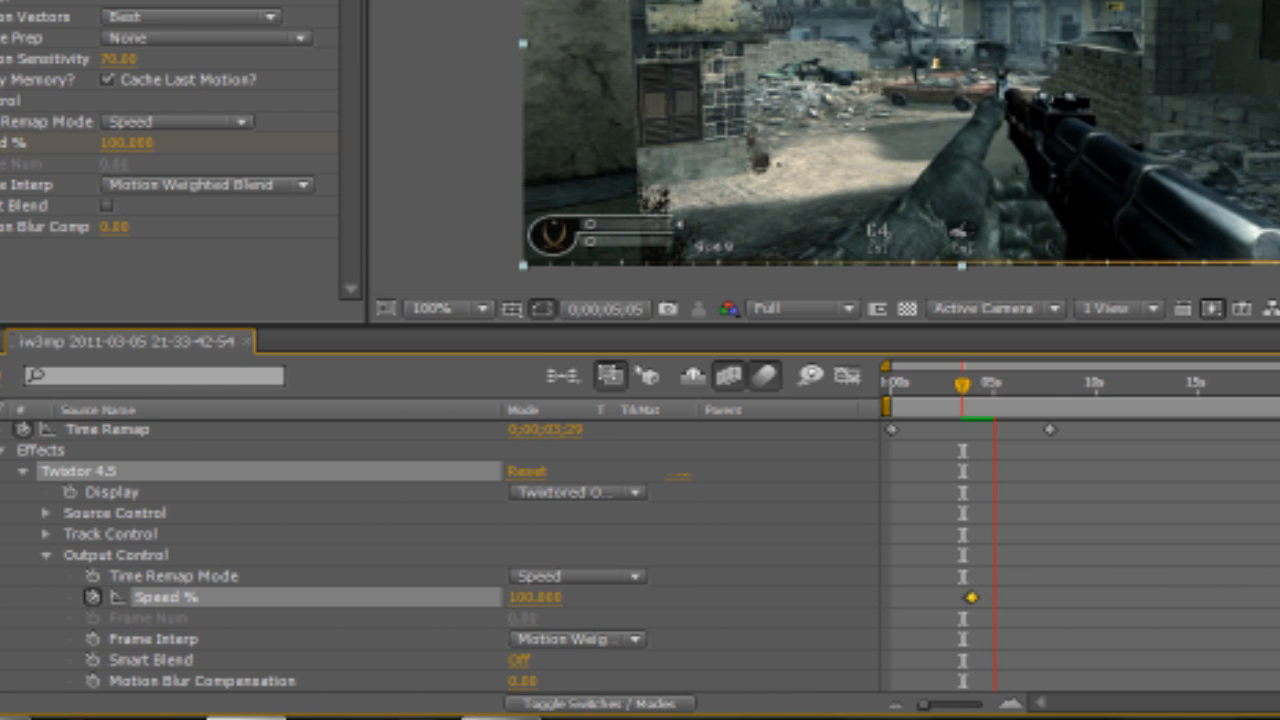
click(46, 536)
click(46, 536)
click(46, 536)
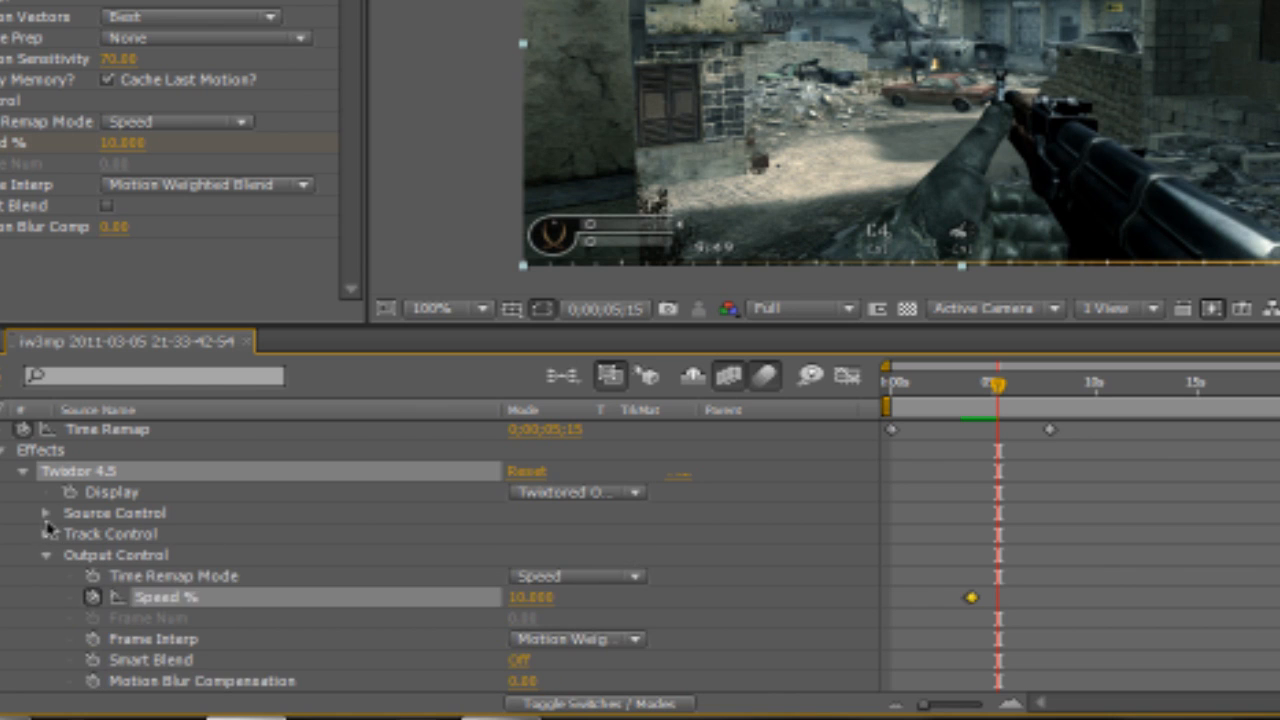
click(45, 515)
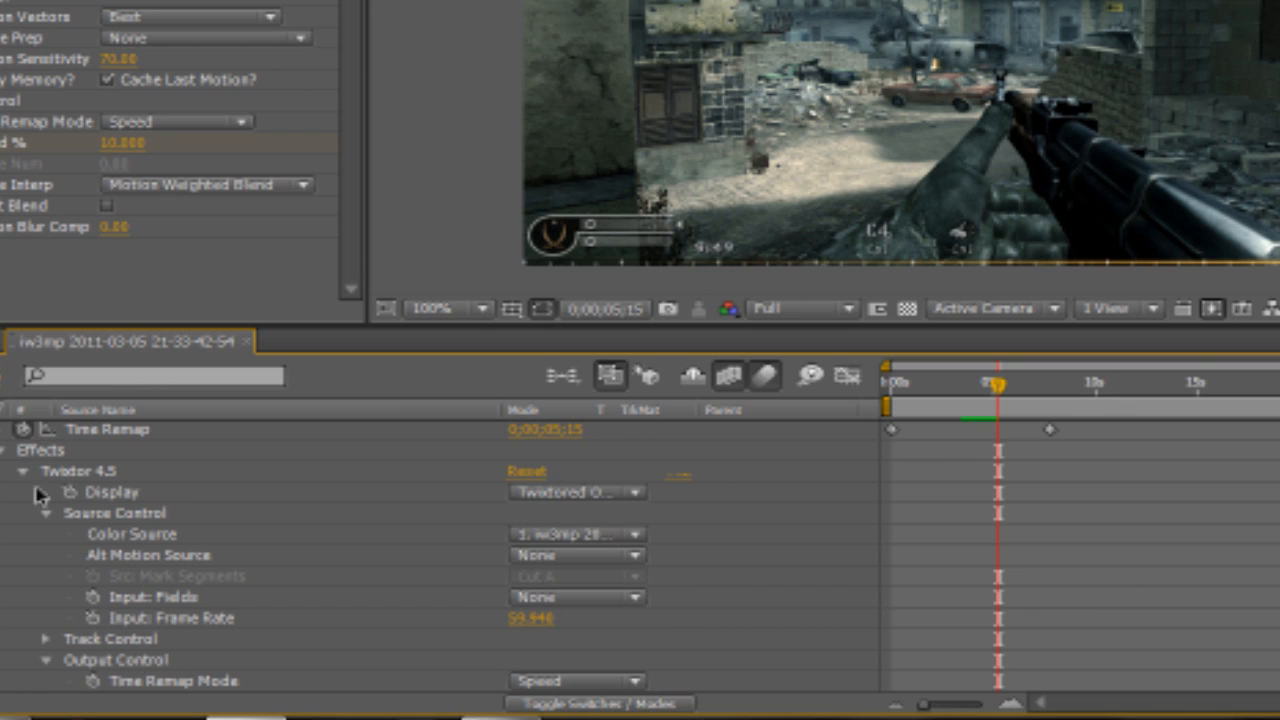
click(48, 516)
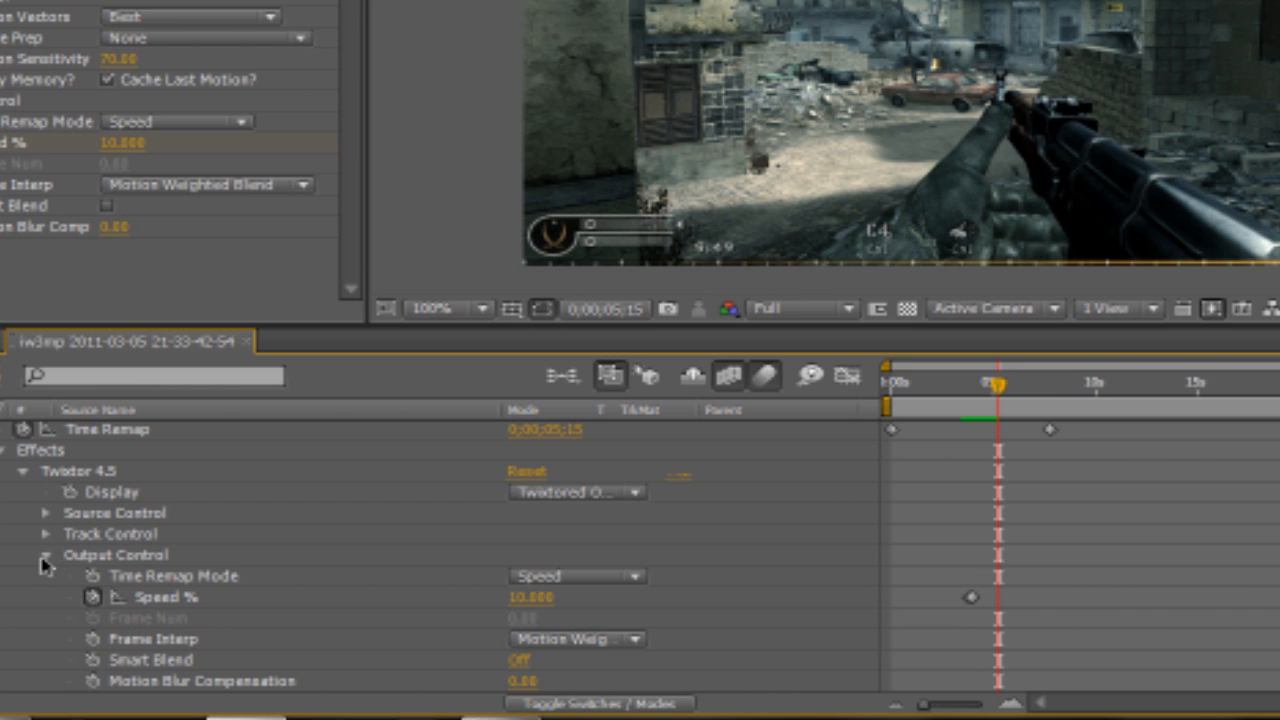
click(46, 556)
Add a Speed % keyframe of 15 at 0;00;15;10 in Twixtor's Output Control
drag(998, 384, 1201, 418)
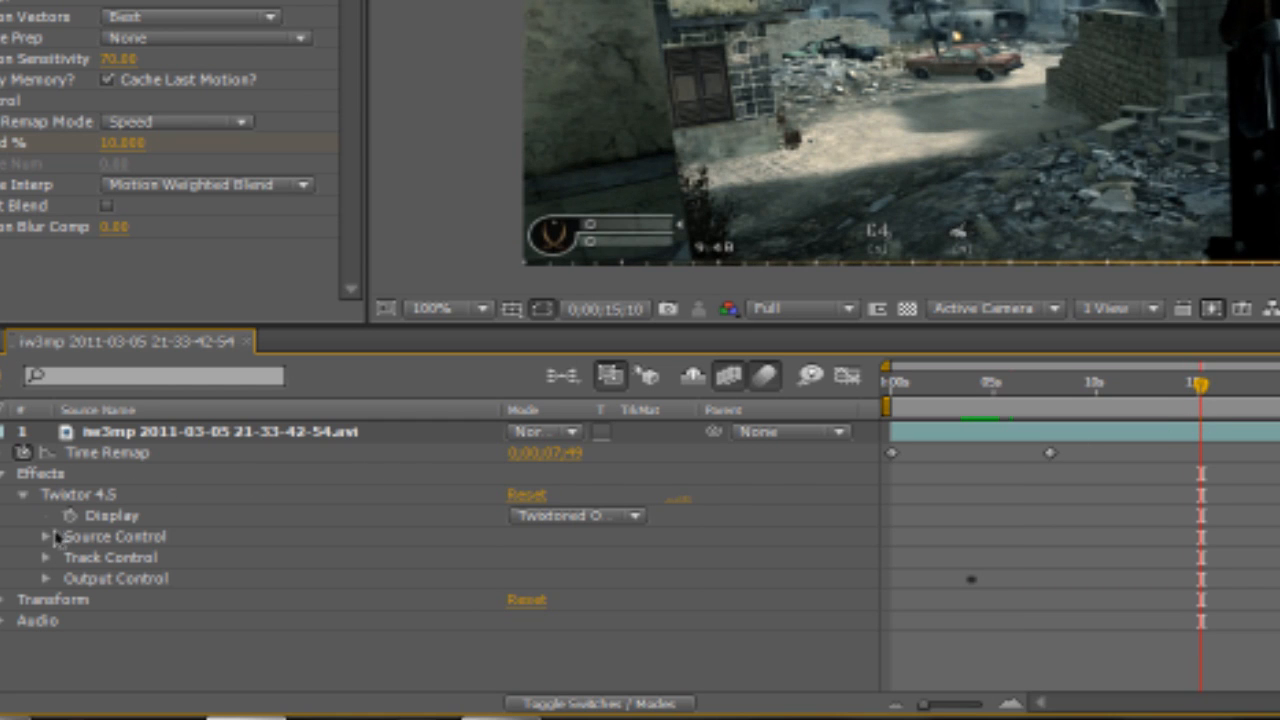
click(45, 578)
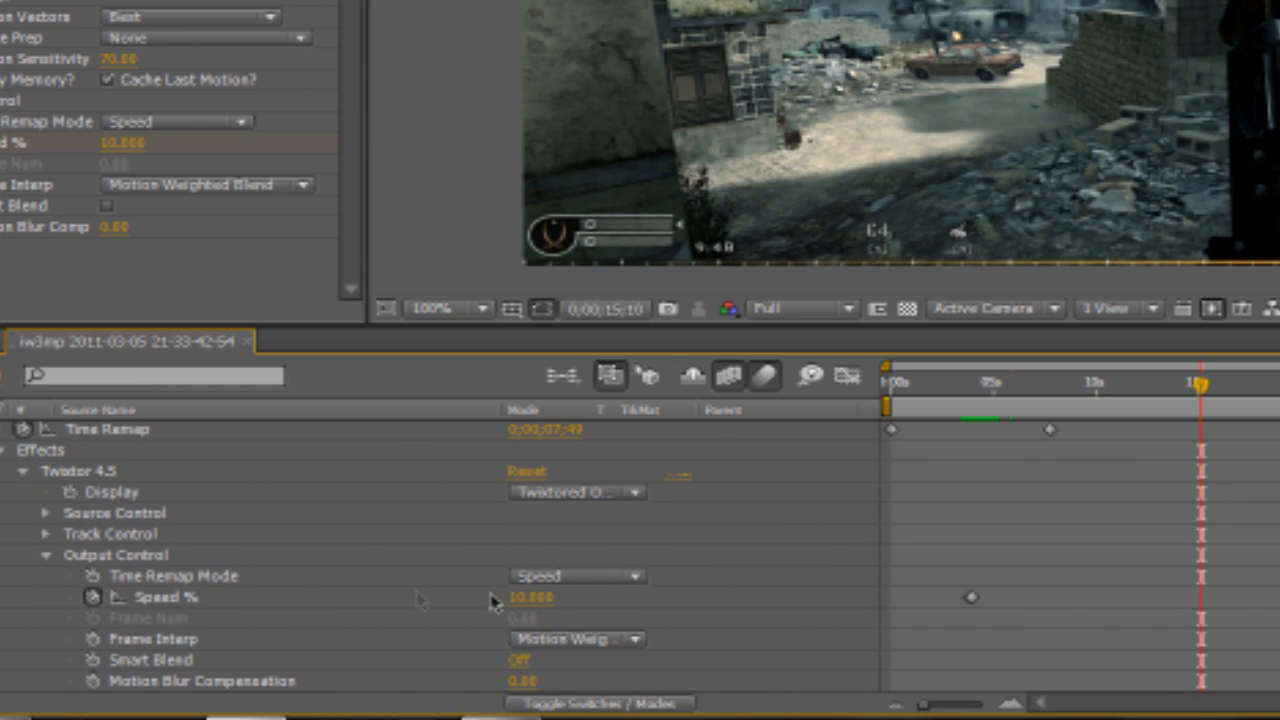
click(543, 595)
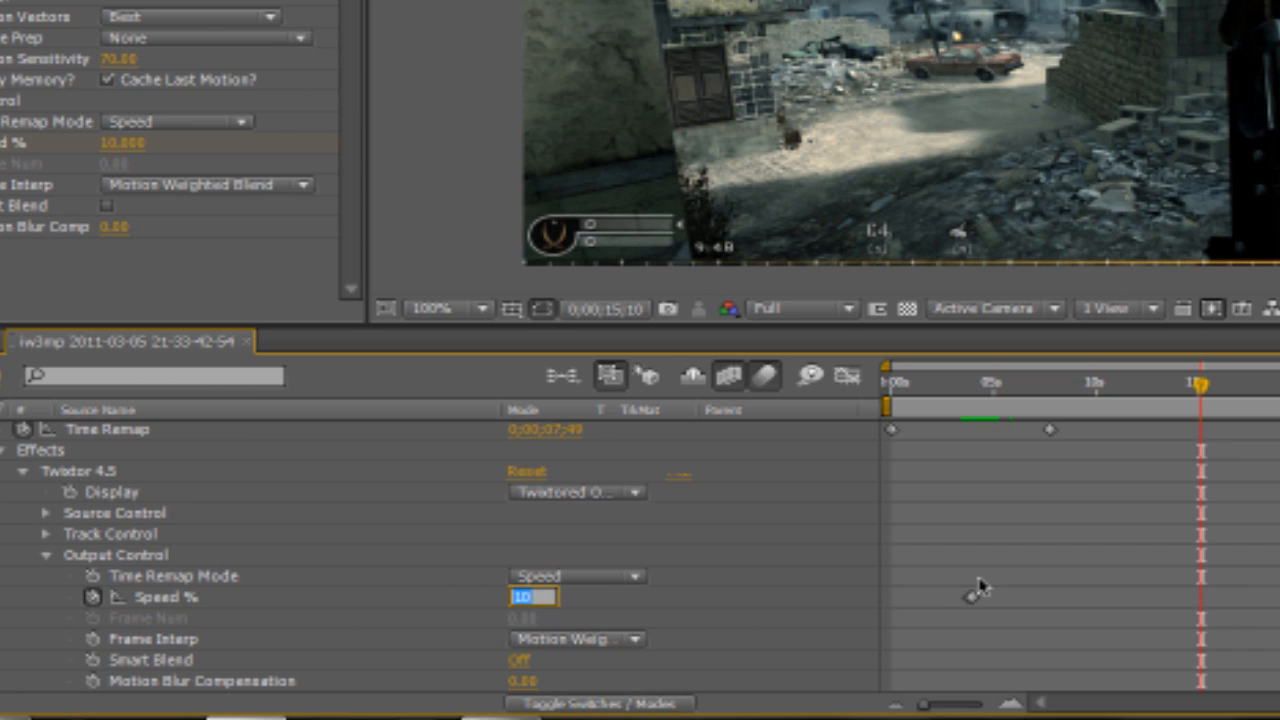
text(15)
key(Return)
Move a few frames on to 0;00;15;18 and set Twixtor's Speed % to 100 there
key(Page_Up)
key(Page_Up)
key(Page_Up)
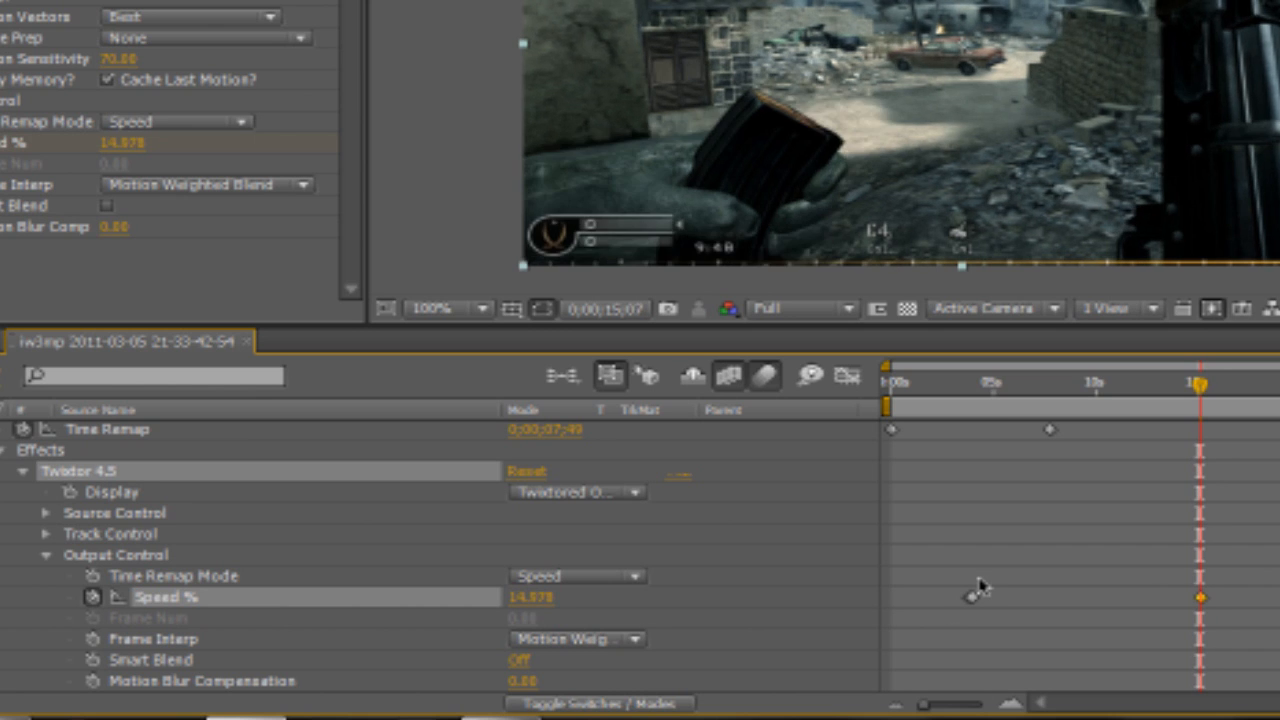
key(Page_Down)
key(Page_Down)
key(Page_Down)
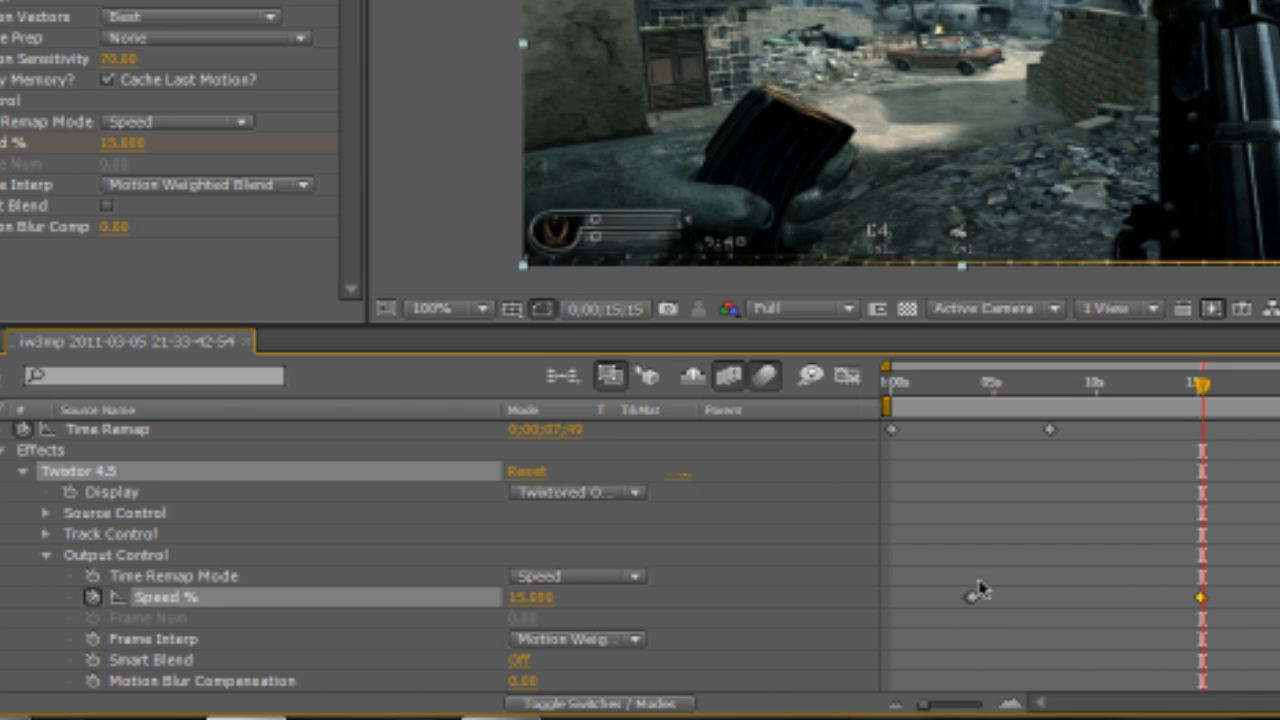
key(Page_Down)
key(Page_Down)
key(Page_Down)
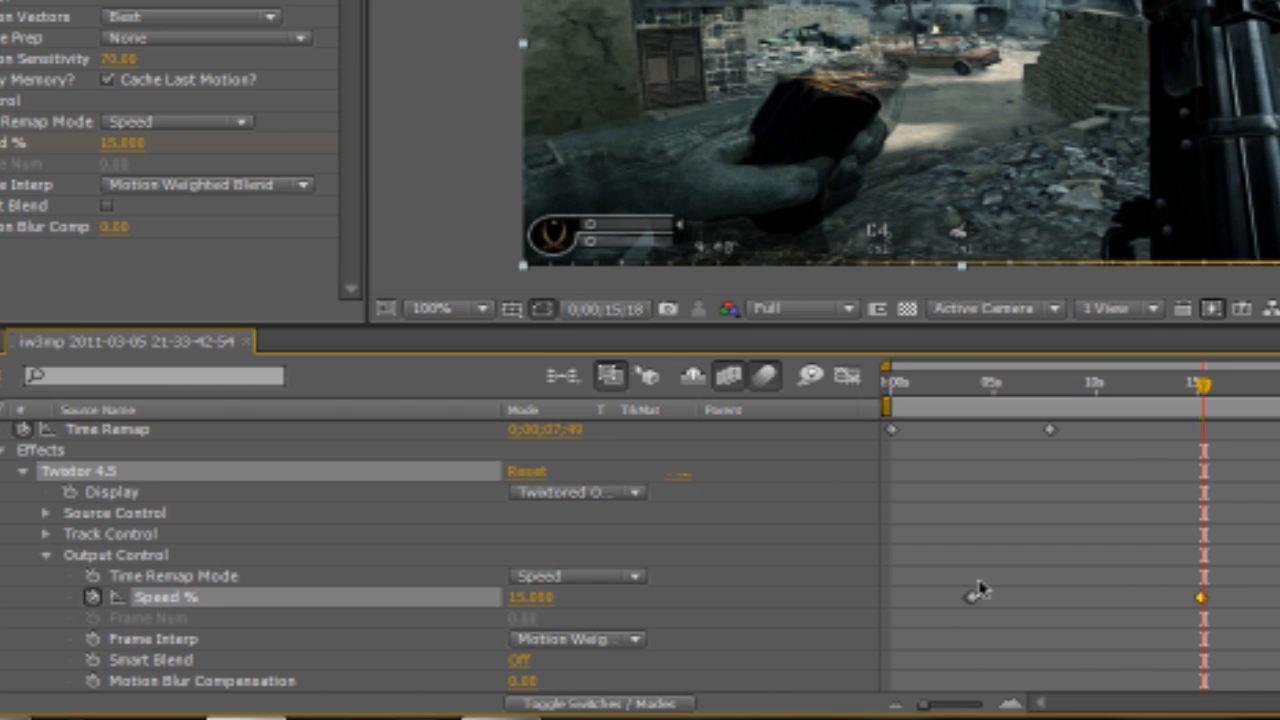
click(526, 602)
text(100)
key(Return)
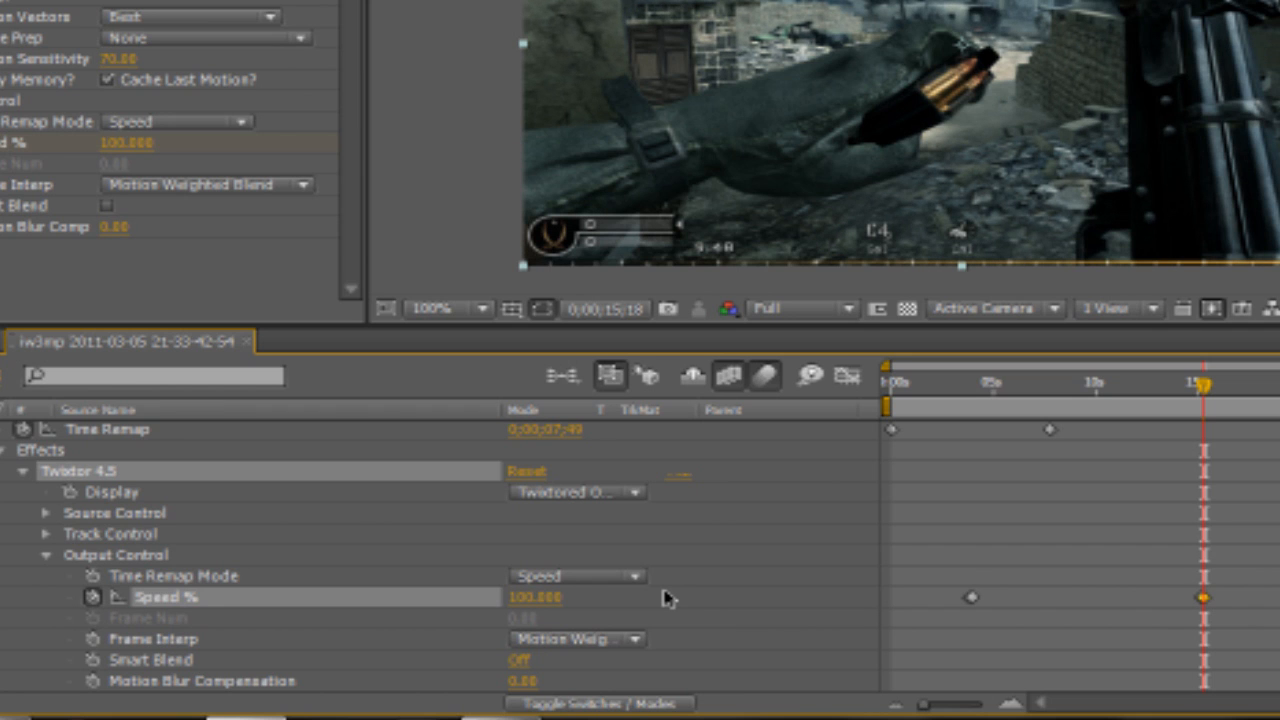
Step through the frames after the 100% speed keyframe and preview the slow-motion clip from 0;00;00;00
key(Page_Down)
key(Page_Down)
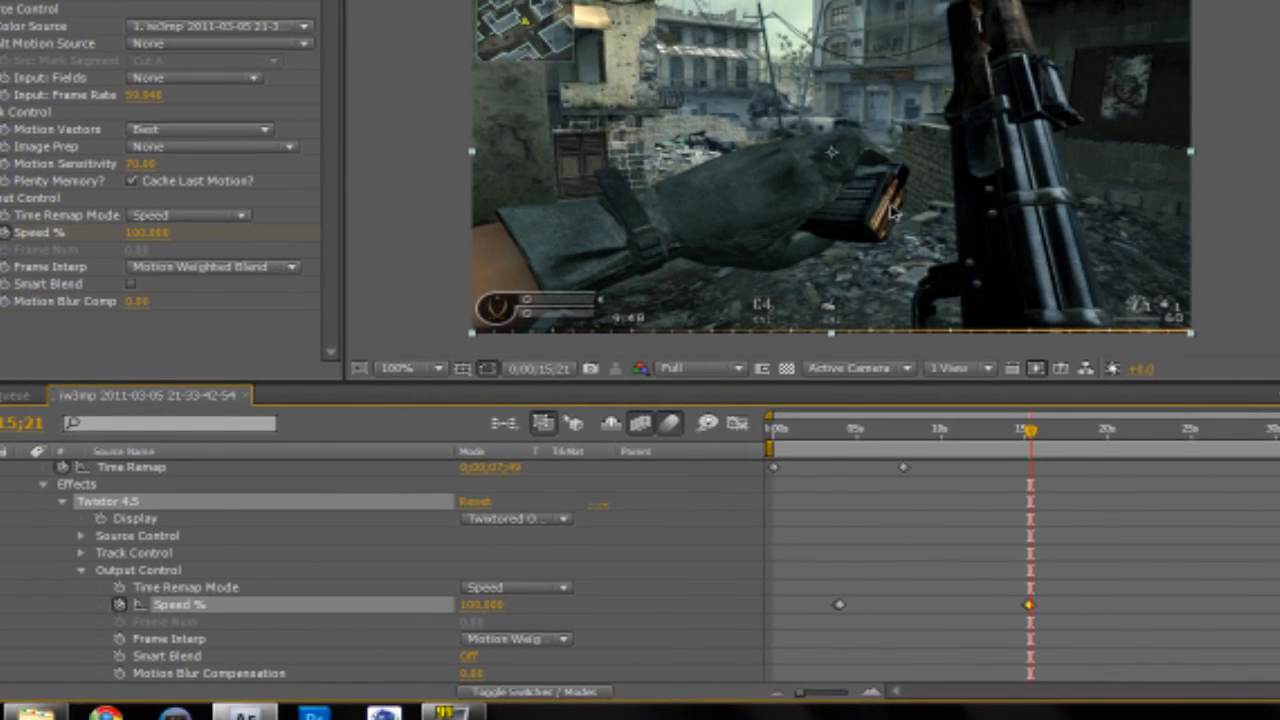
key(Page_Down)
key(Page_Down)
key(Page_Down)
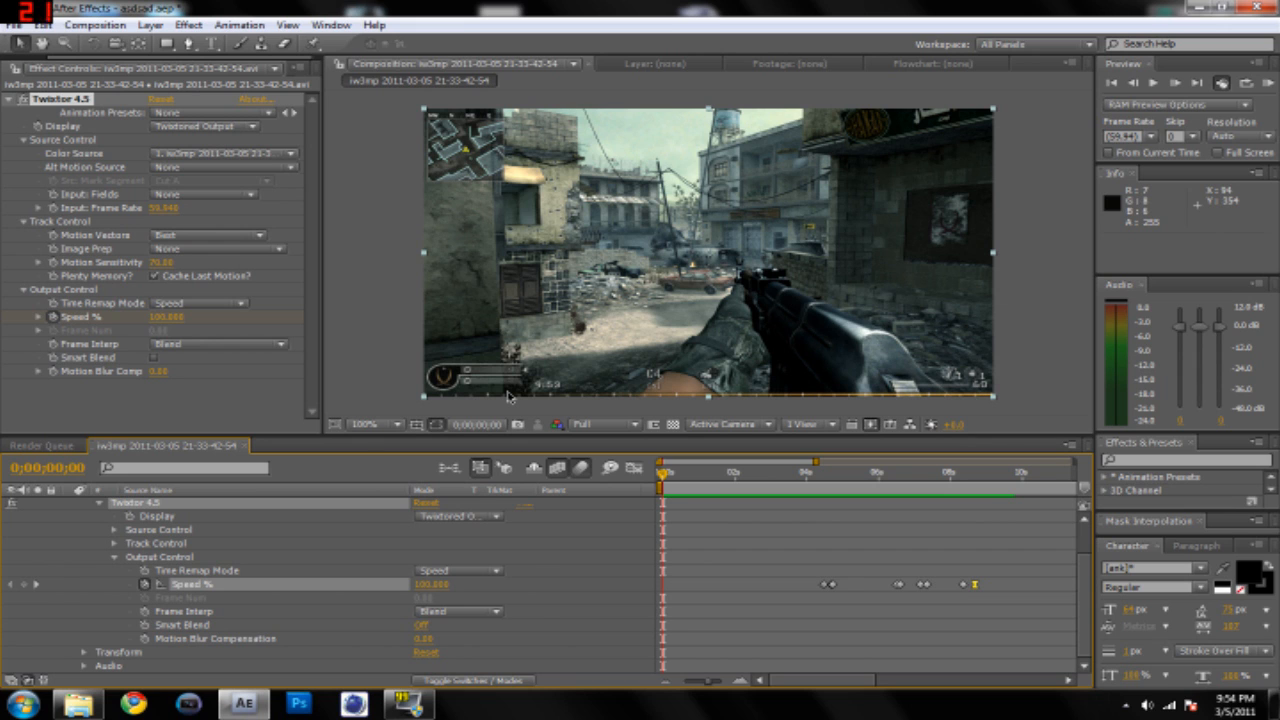
key(space)
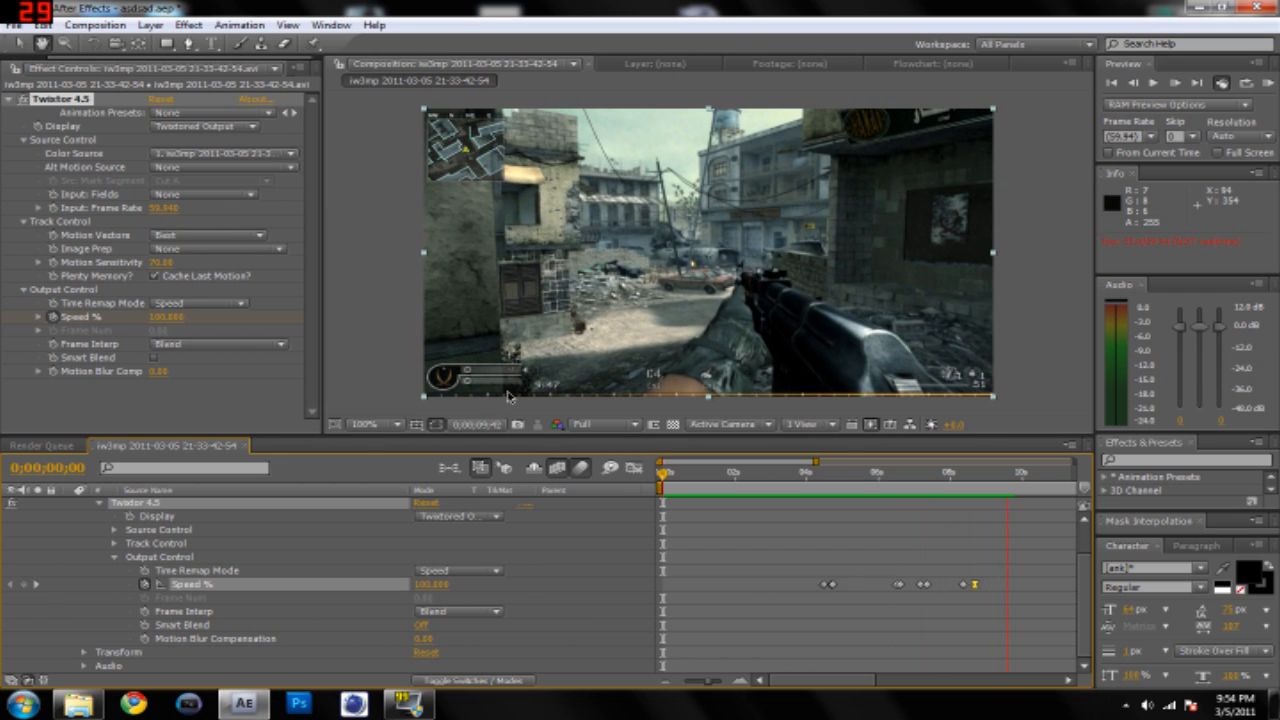
click(1156, 86)
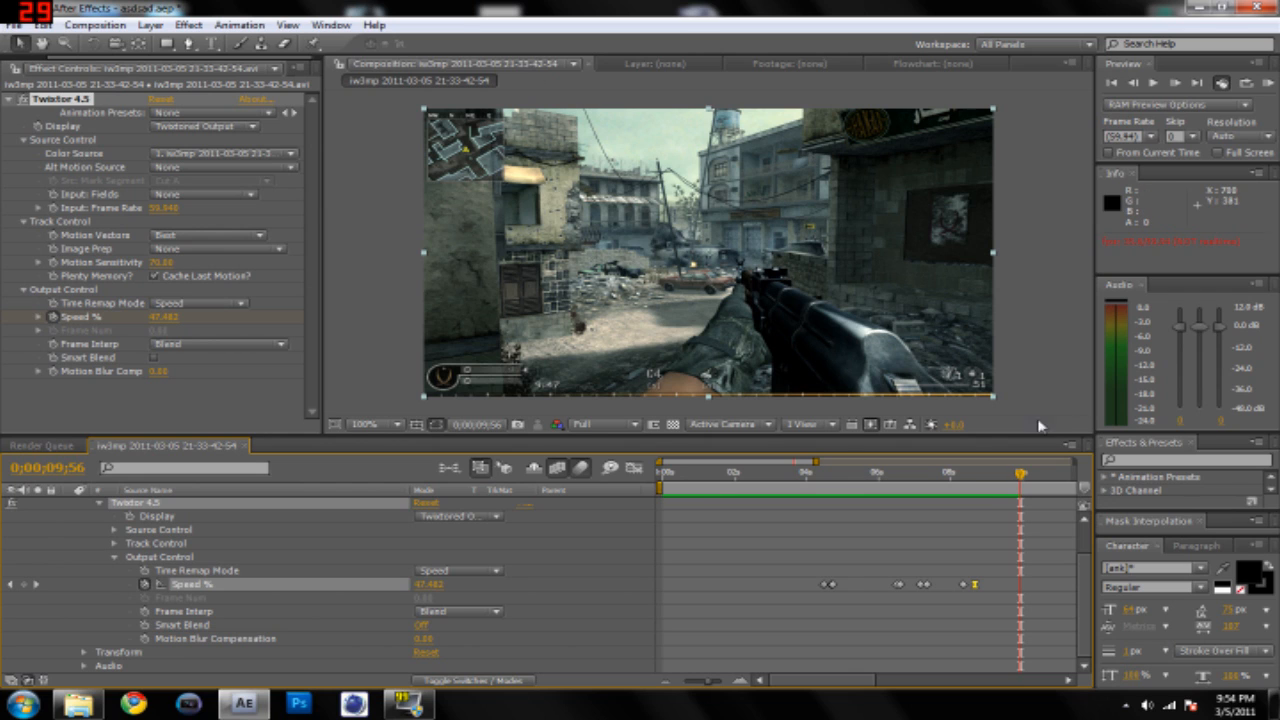
Show the whole composition's time range in the timeline and delete the leftover Speed % keyframe at 0;00;15;10
drag(815, 462, 1073, 462)
drag(795, 478, 832, 475)
click(865, 586)
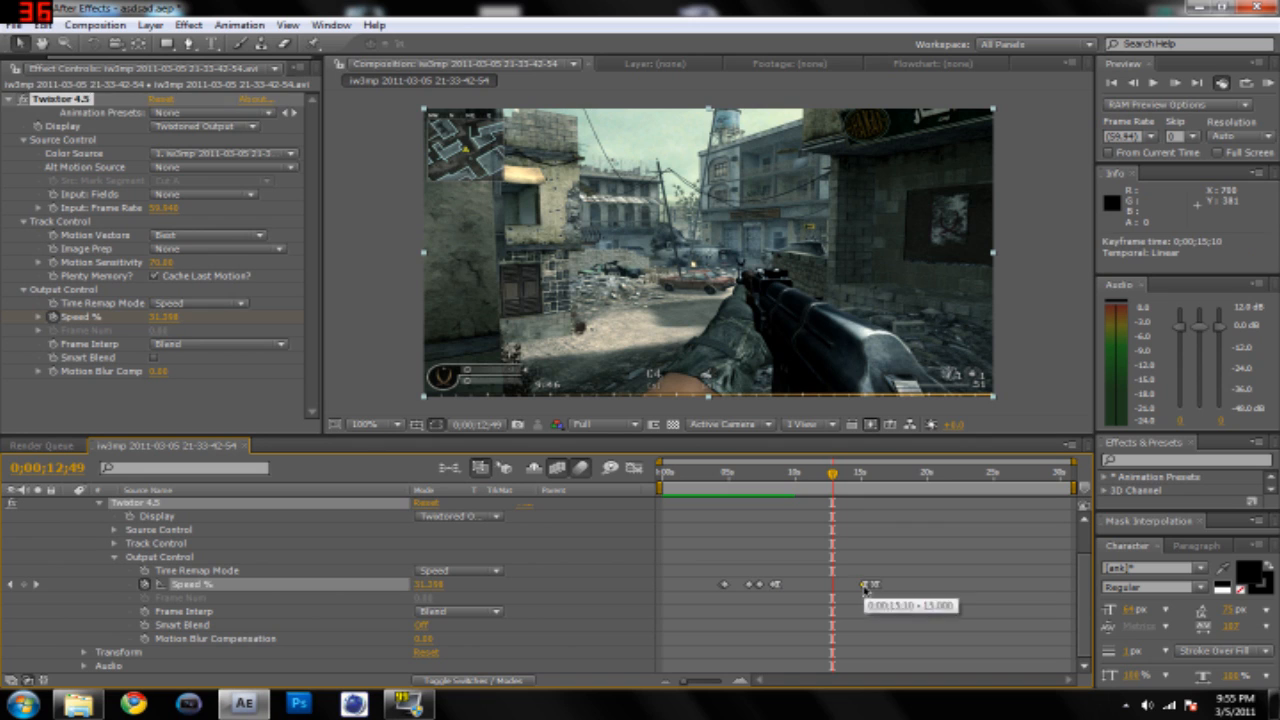
key(Delete)
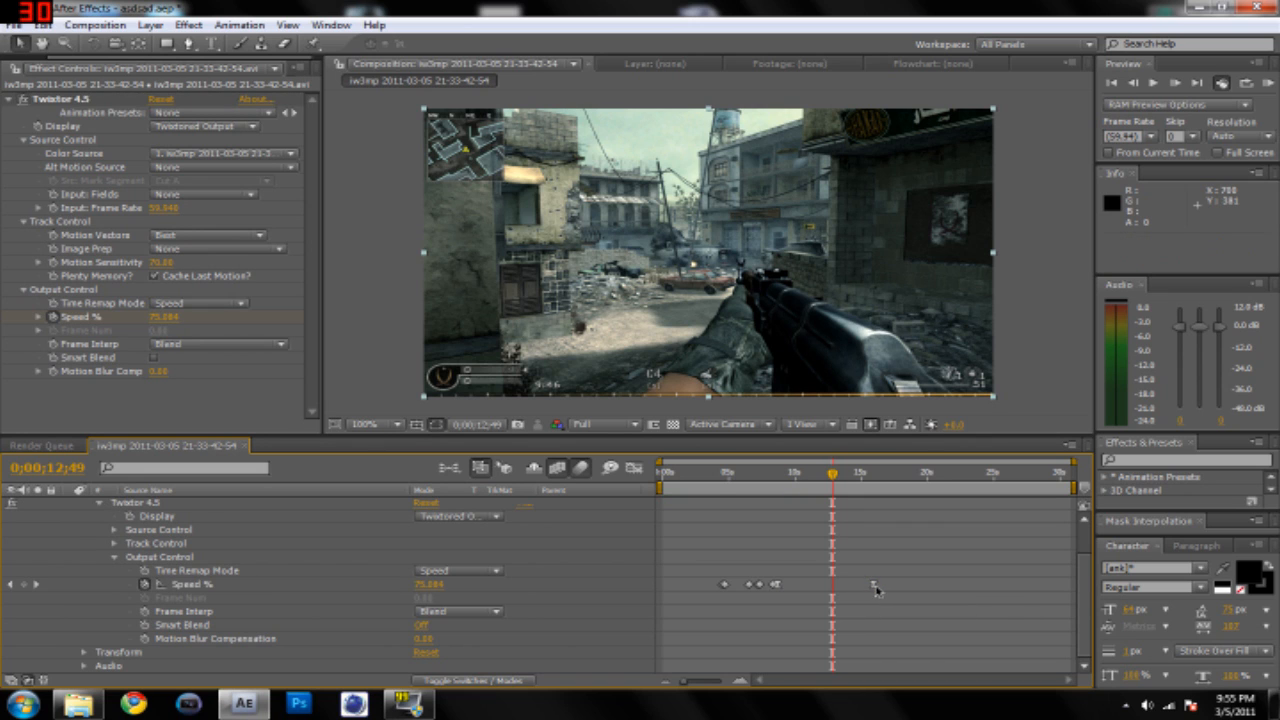
Move the current time to 0;00;12;17 and set the work area to end at 0;00;12;16
mouse_move(838, 478)
mouse_down()
mouse_move(900, 488)
mouse_move(825, 495)
mouse_up()
drag(1073, 462, 826, 490)
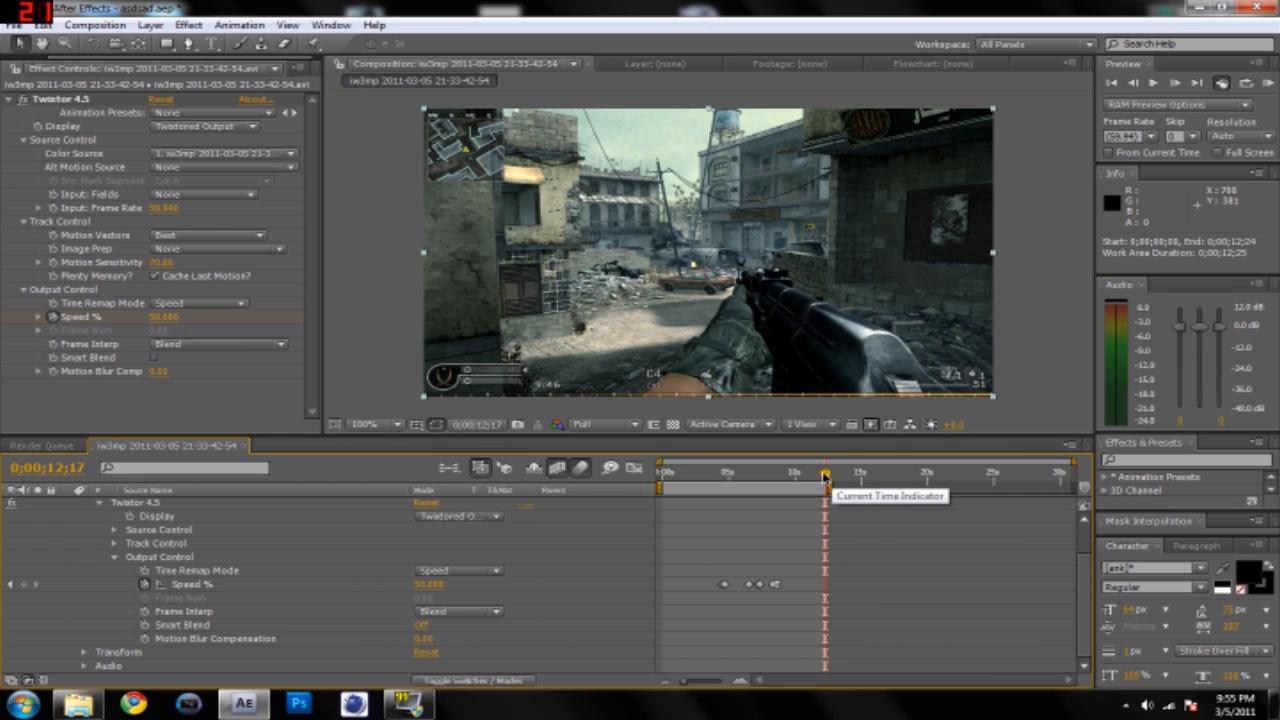
drag(829, 488, 827, 487)
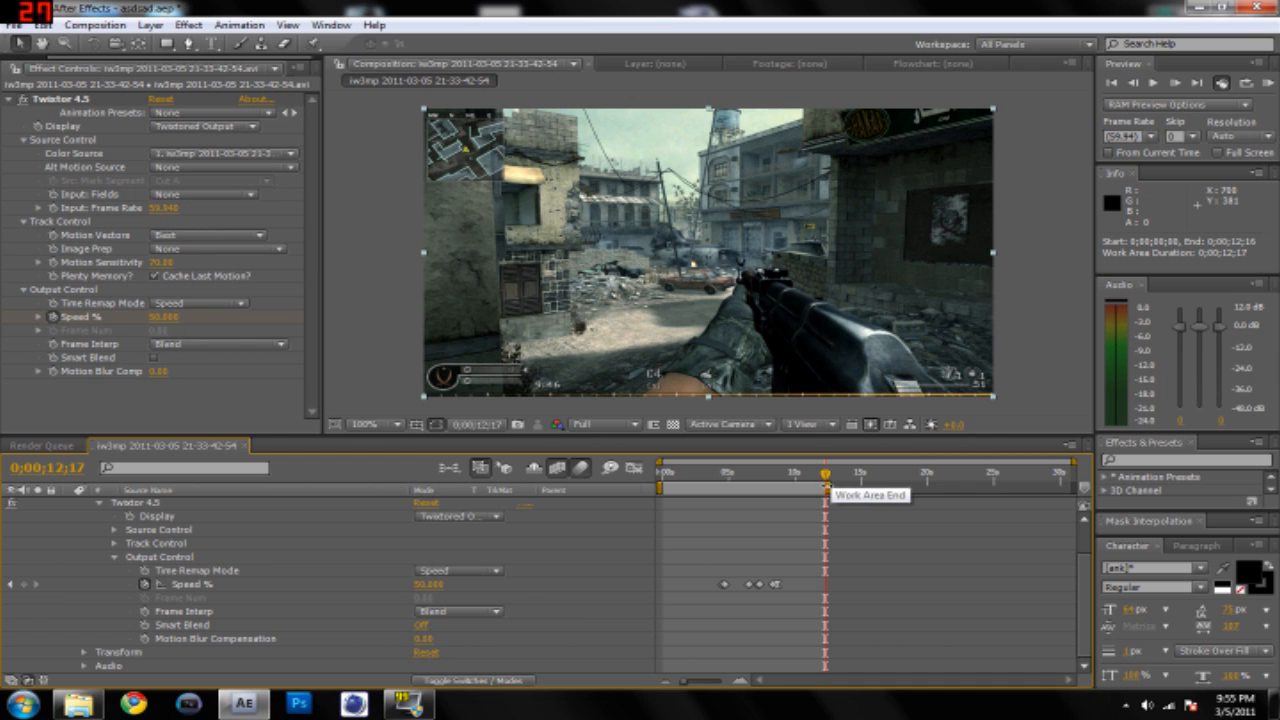
Move the current time to 0;00;03;29, queue the composition for rendering with Make Movie, and return to its timeline
drag(826, 478, 710, 480)
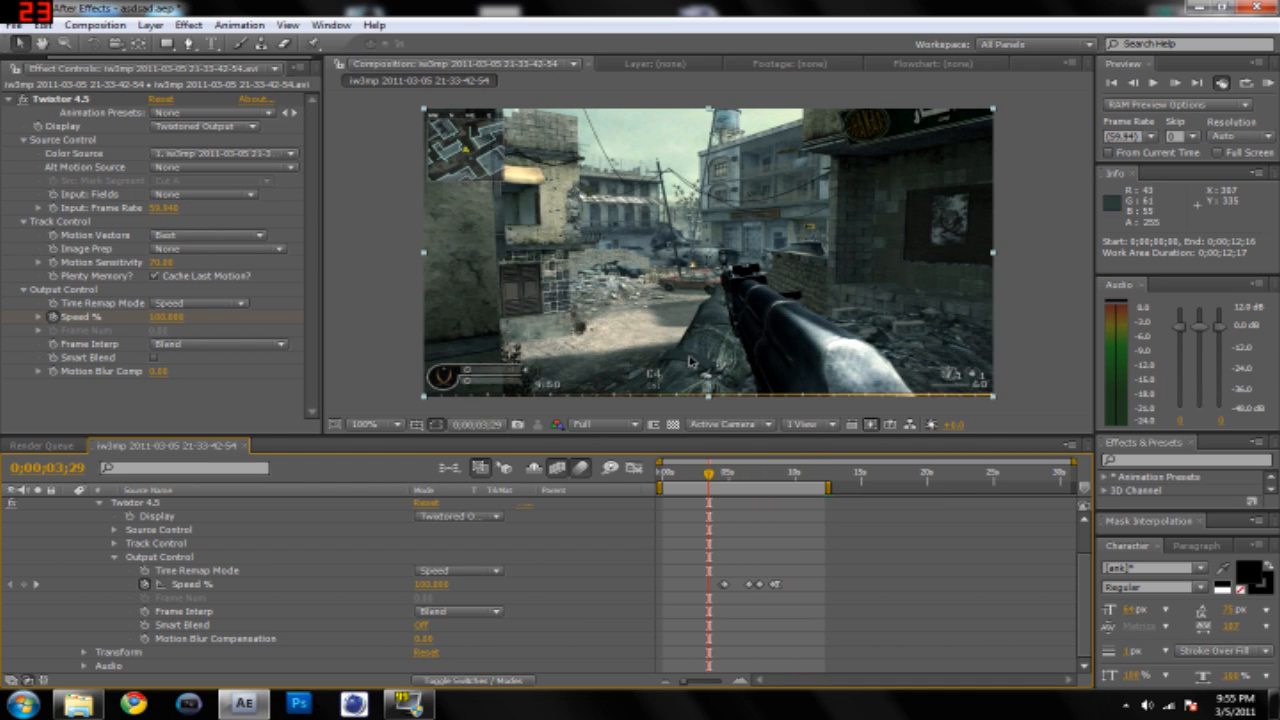
click(92, 27)
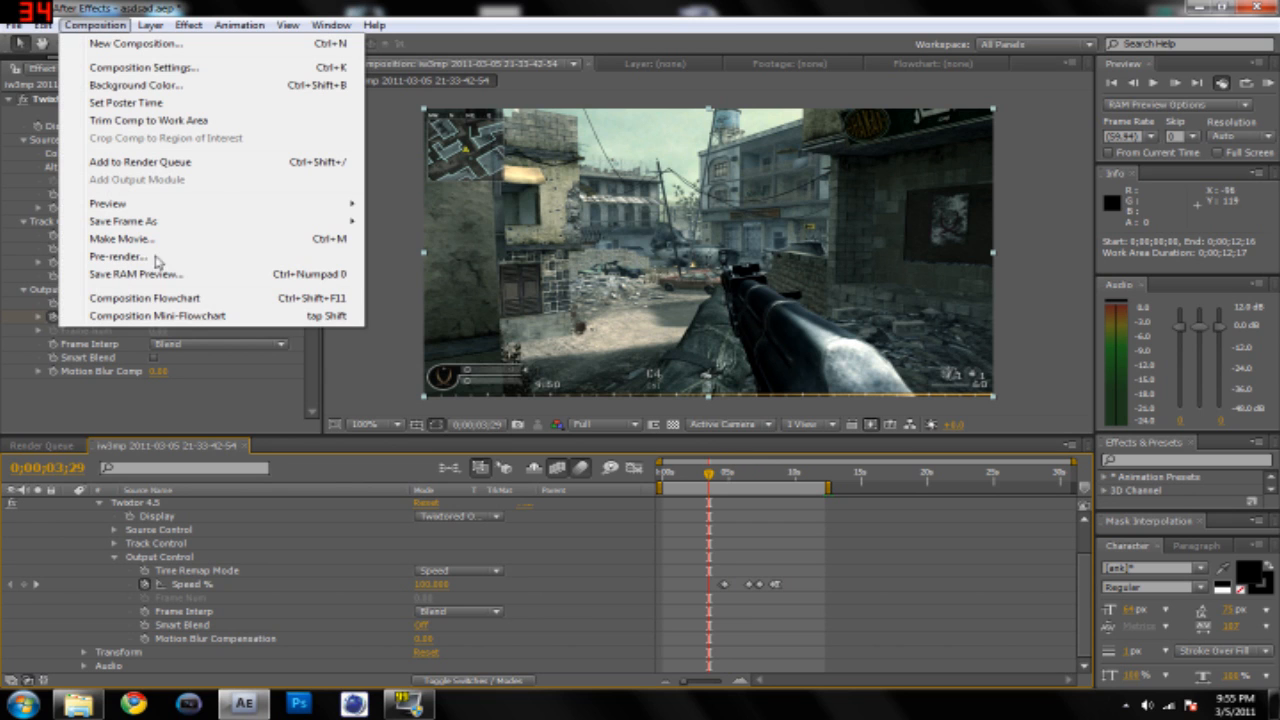
click(120, 239)
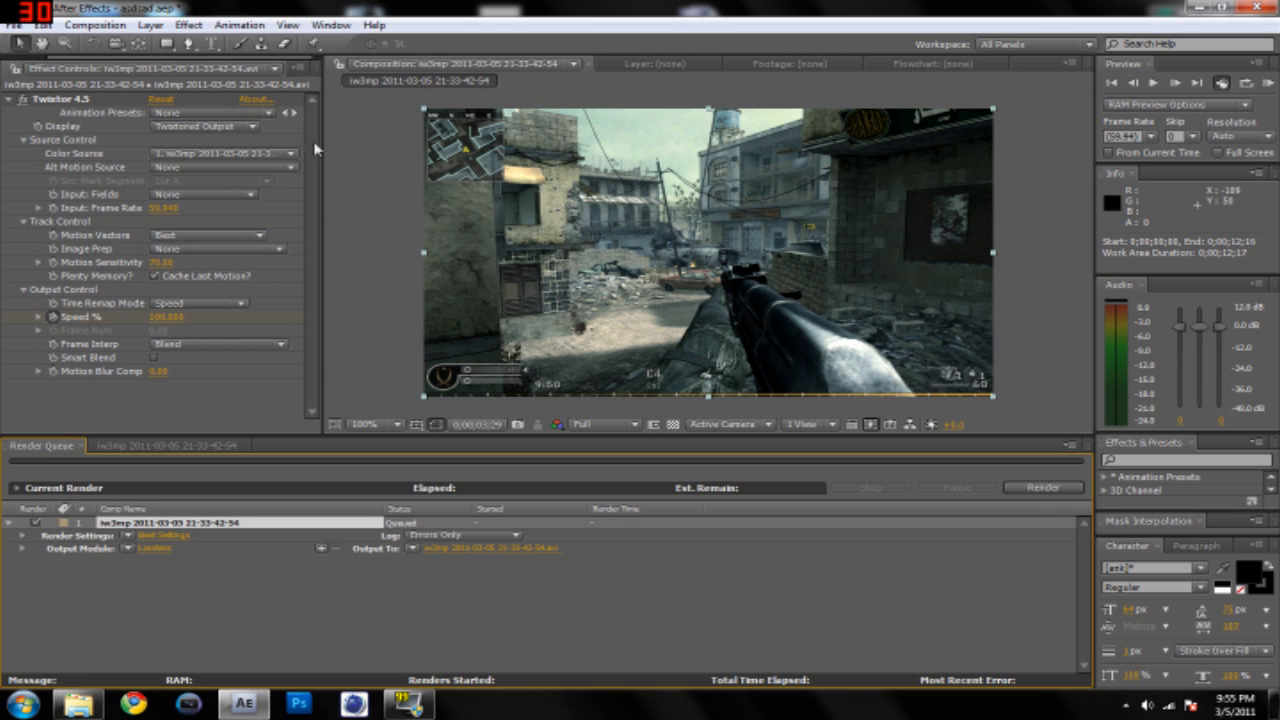
click(160, 445)
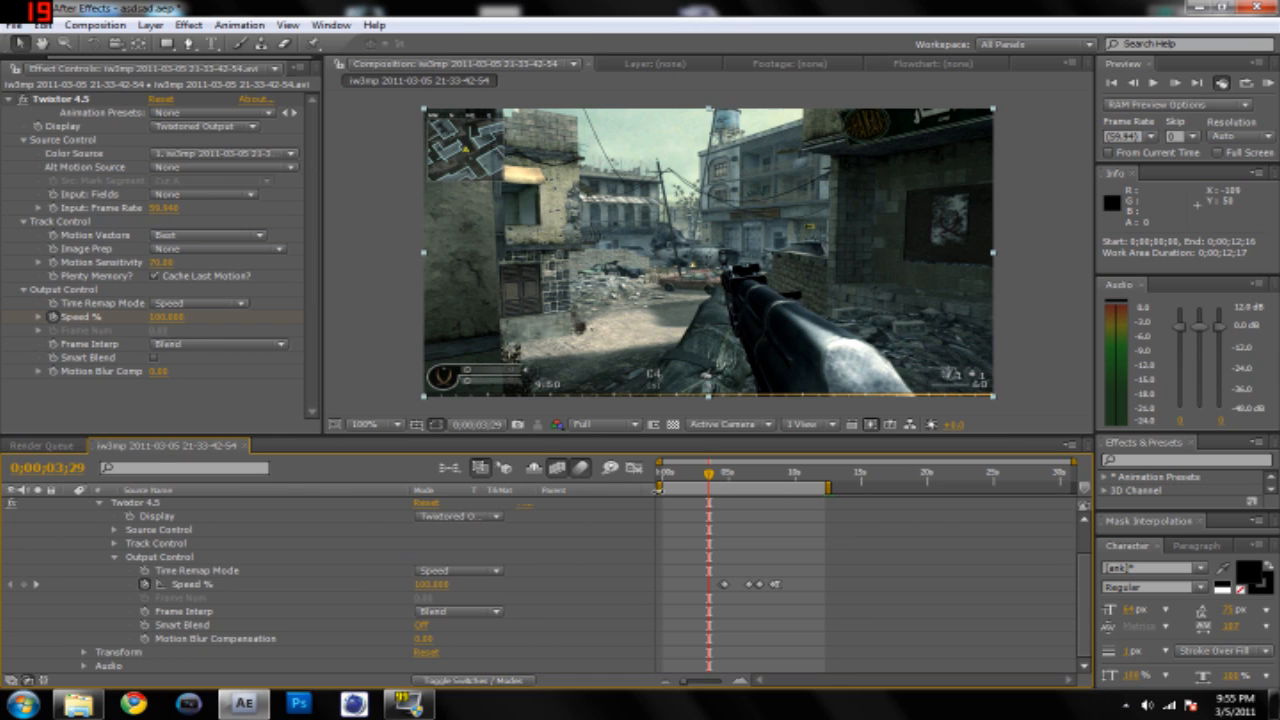
click(106, 27)
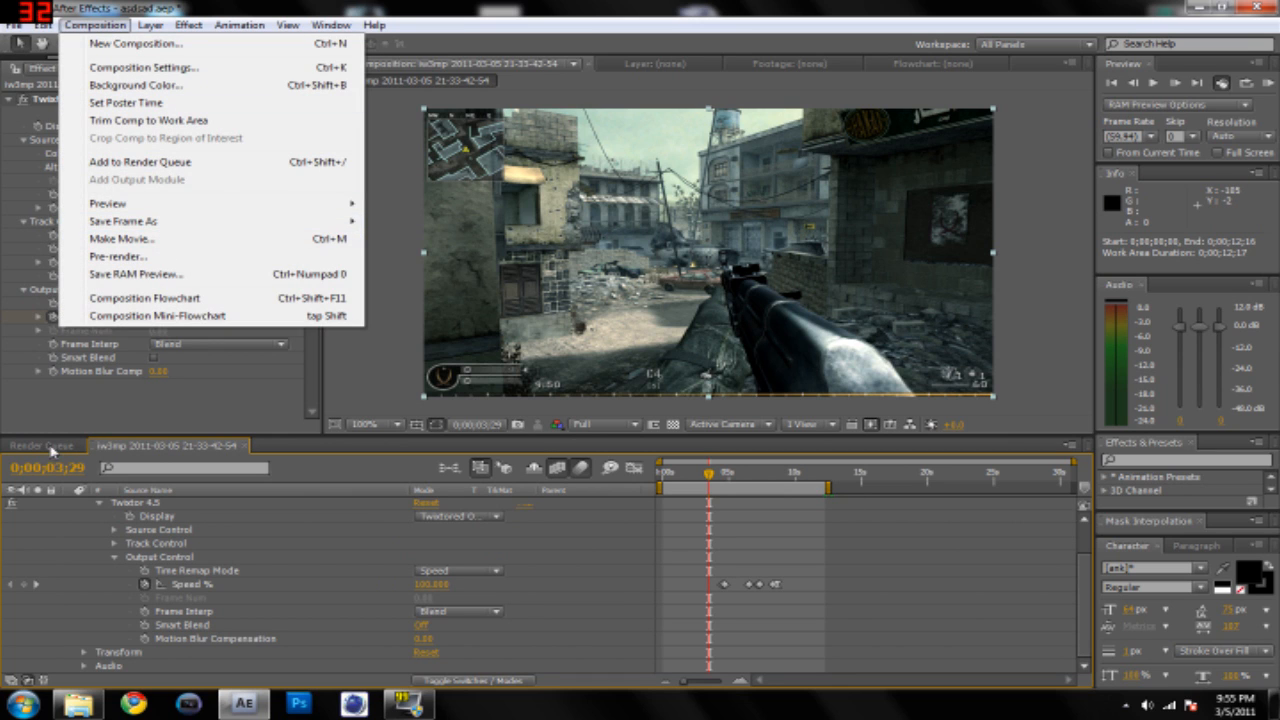